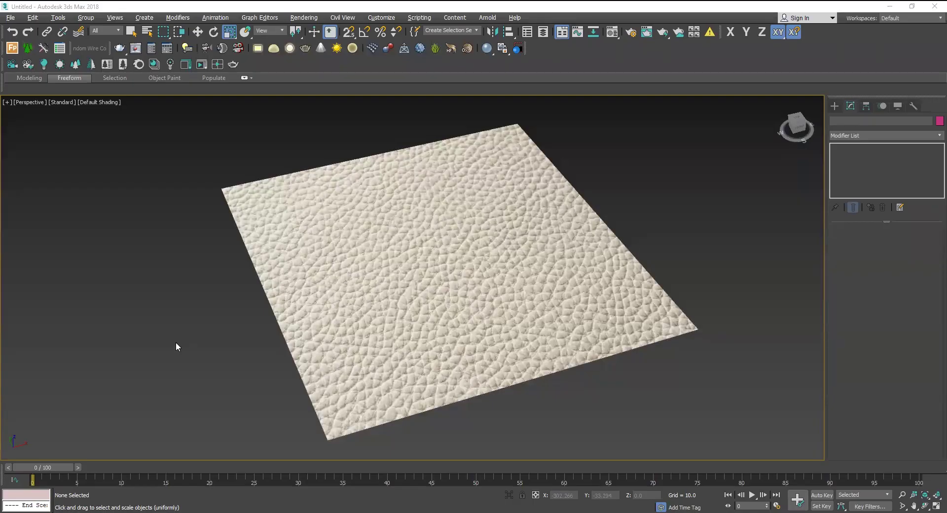
# - Pan the viewport and select Plane001 to show its UVW Map planar mapping parameters
pyautogui.middleClick(427, 337)
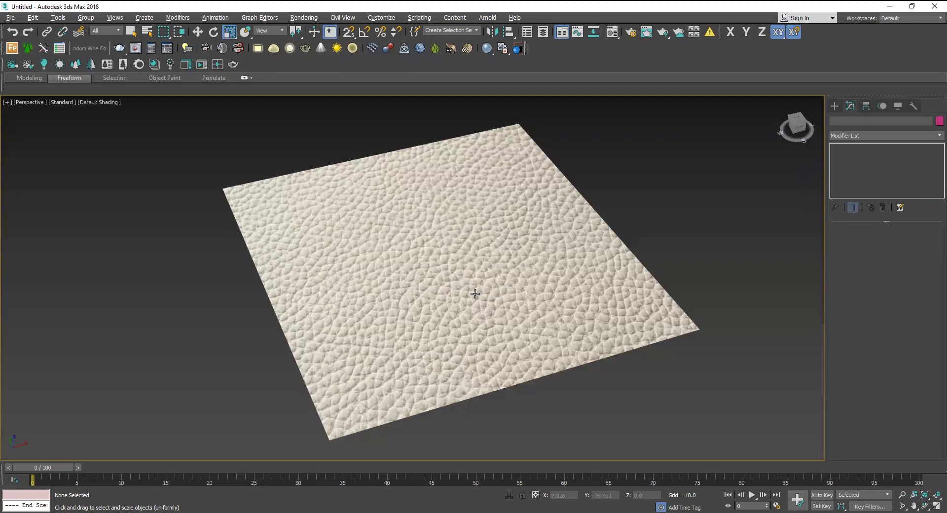
pyautogui.moveTo(477, 294); pyautogui.dragTo(483, 297)
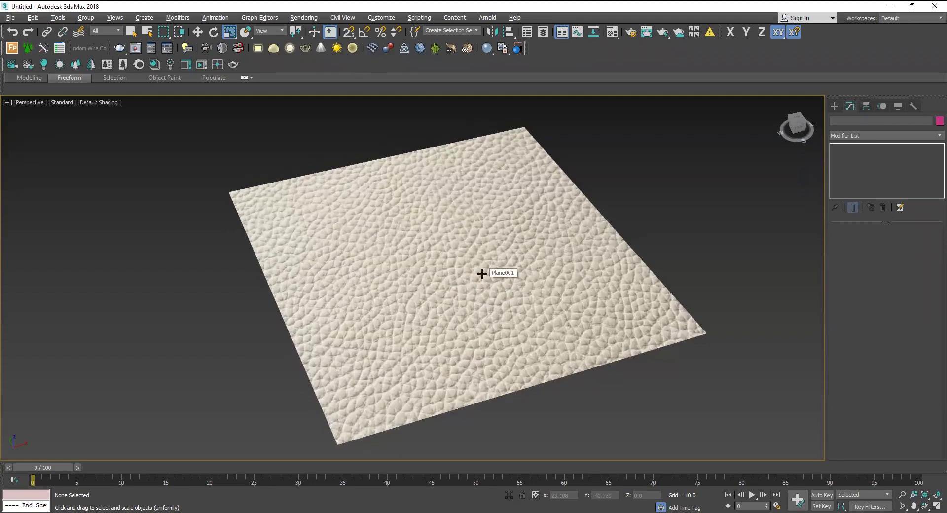
pyautogui.click(482, 273)
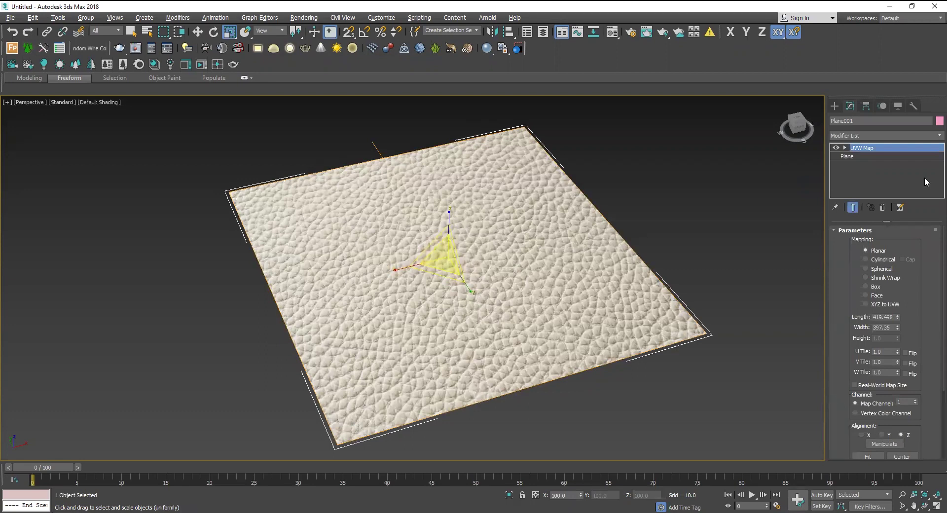
# - Scale down the UVW Map gizmo so the leather repeats as about nine tiles
pyautogui.click(845, 148)
pyautogui.click(862, 157)
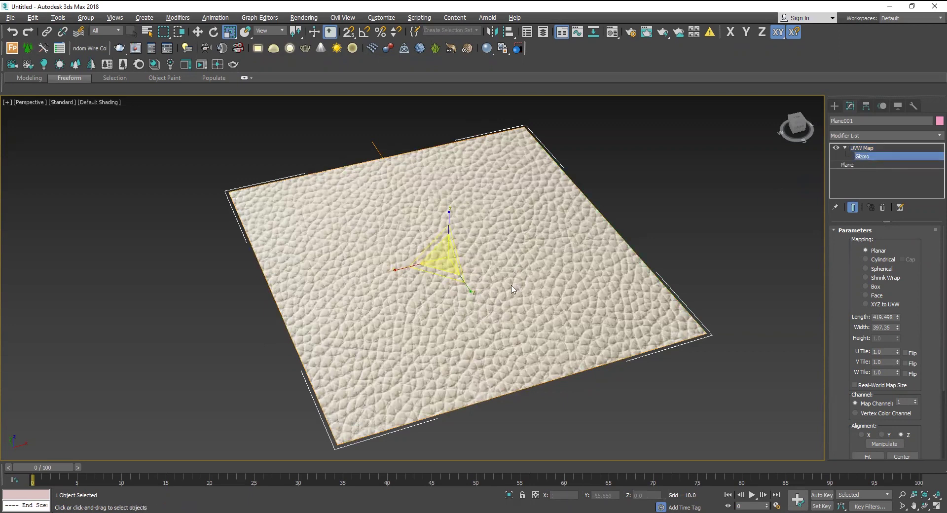
pyautogui.moveTo(444, 255); pyautogui.dragTo(446, 258)
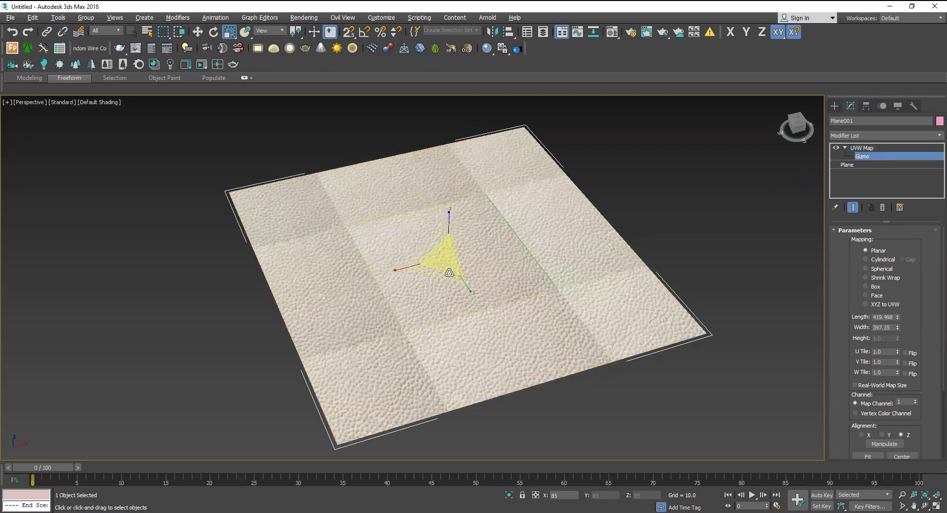
pyautogui.moveTo(447, 257); pyautogui.dragTo(448, 276)
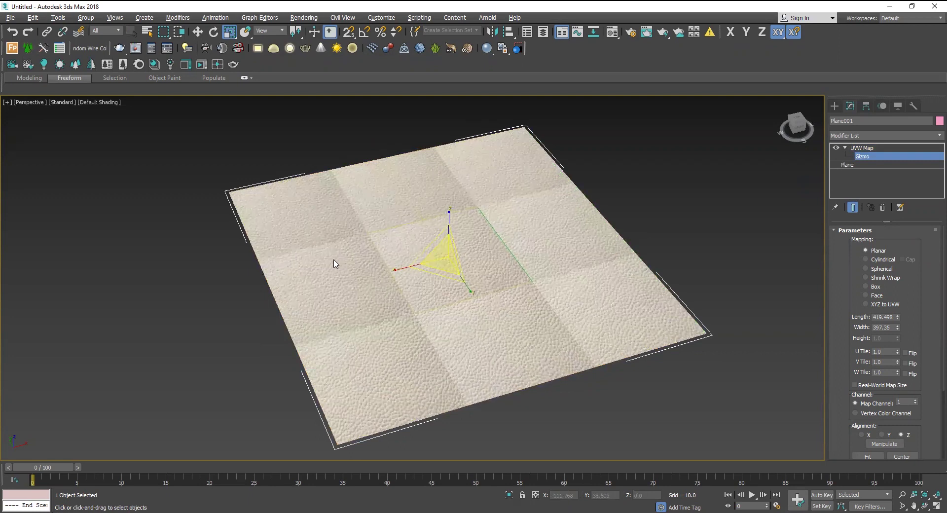
pyautogui.moveTo(446, 262); pyautogui.dragTo(447, 261)
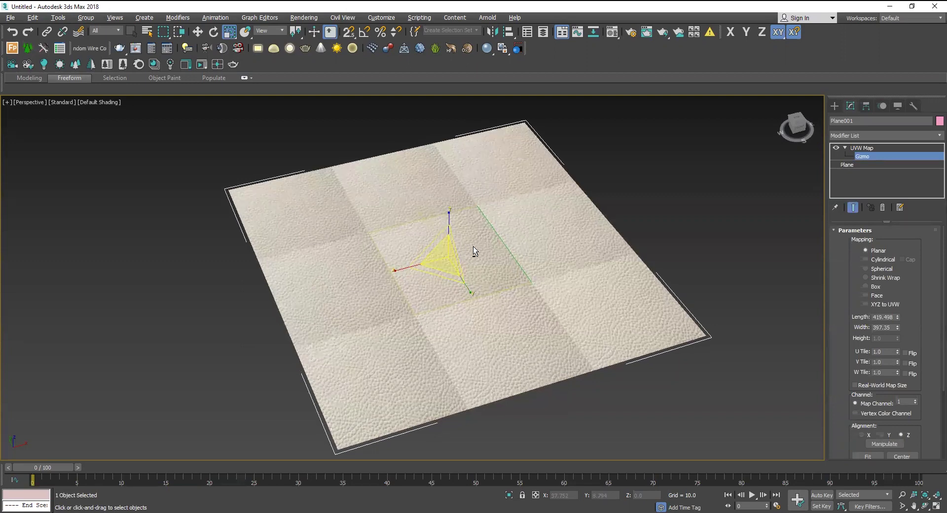
pyautogui.scroll(1, 472, 246)
pyautogui.scroll(3, 457, 250)
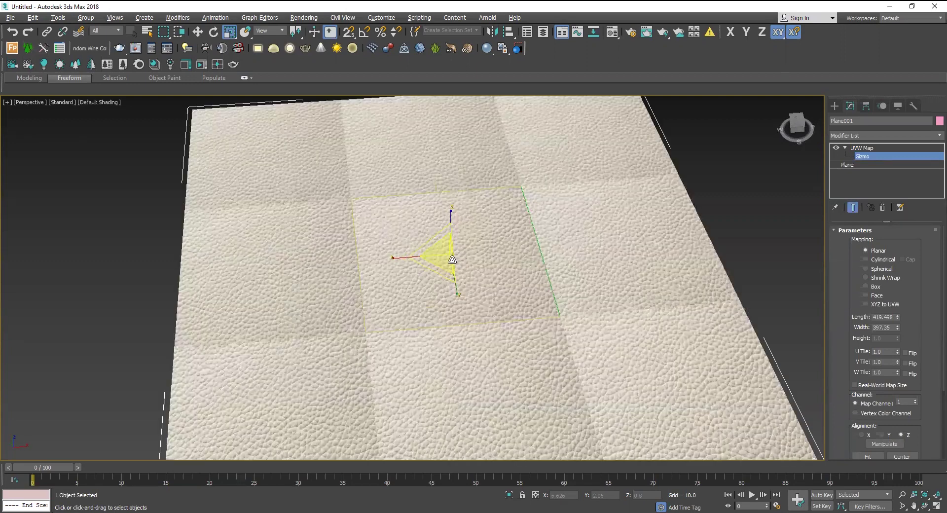
pyautogui.scroll(-1, 455, 261)
# - Zoom in close on the plane and pan to inspect the seams between leather tiles
pyautogui.scroll(-1, 470, 278)
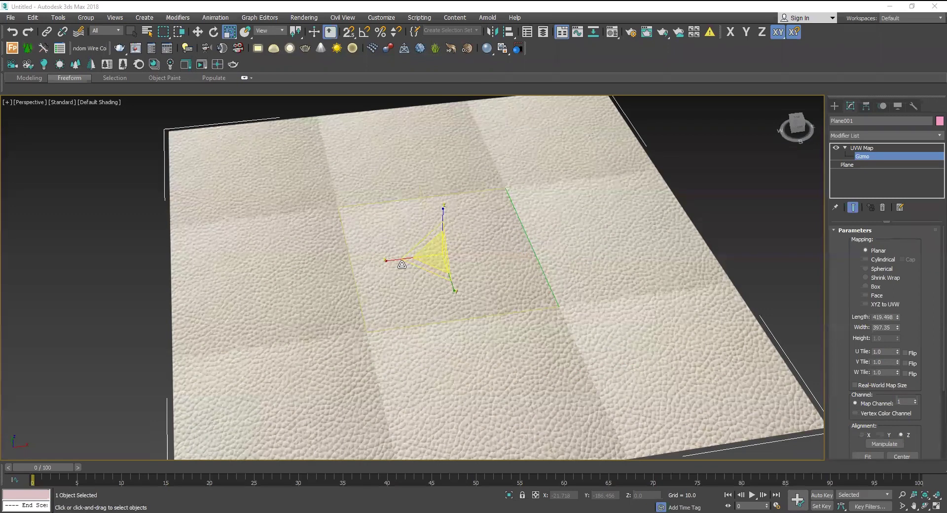
pyautogui.scroll(3, 414, 228)
pyautogui.scroll(2, 345, 163)
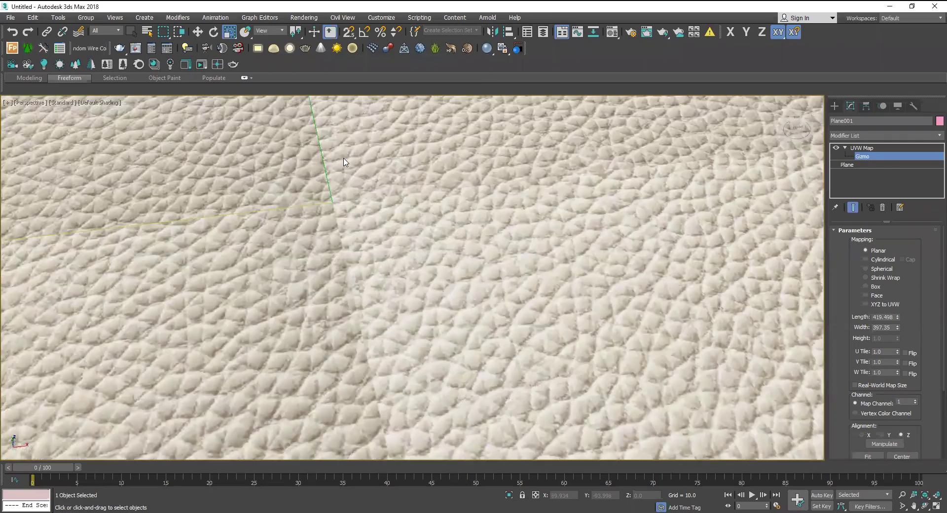
pyautogui.scroll(2, 338, 278)
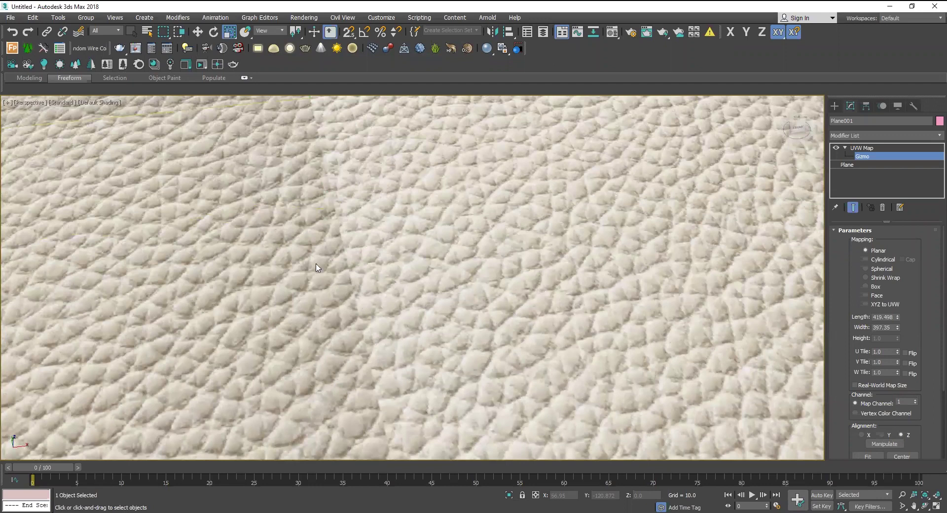
pyautogui.scroll(1, 295, 268)
pyautogui.scroll(1, 310, 264)
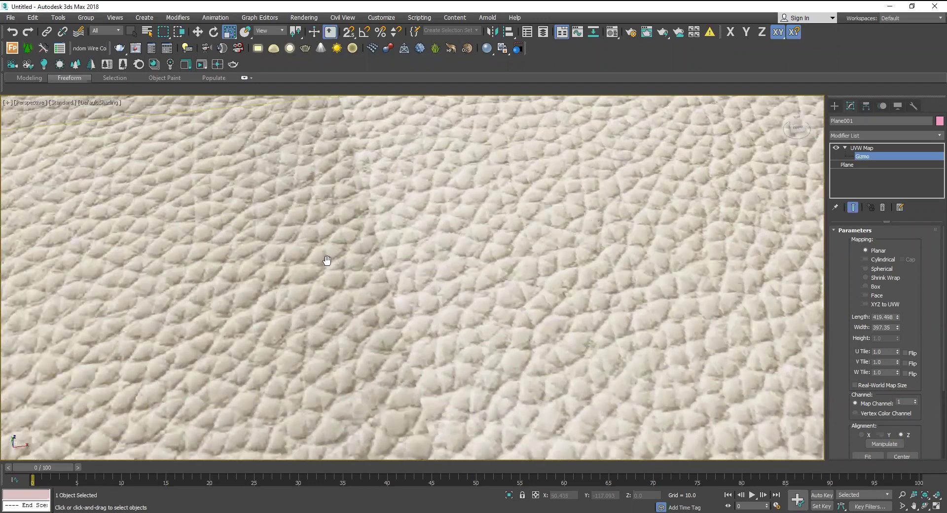
pyautogui.scroll(1, 346, 261)
pyautogui.scroll(1, 355, 273)
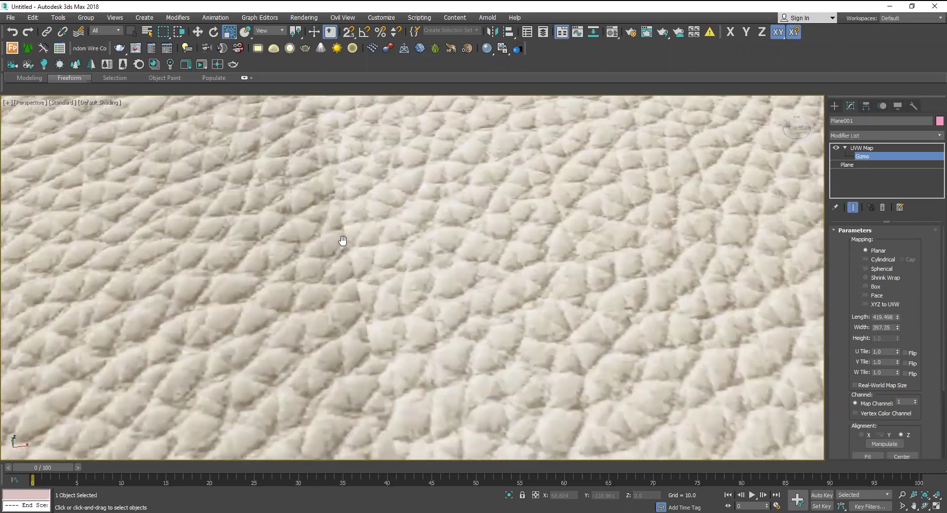
pyautogui.scroll(1, 347, 254)
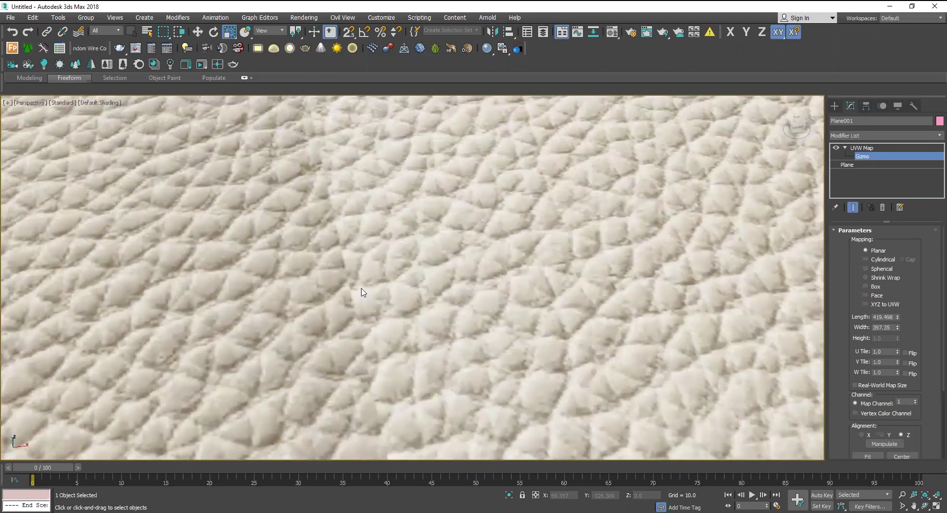
pyautogui.scroll(1, 362, 292)
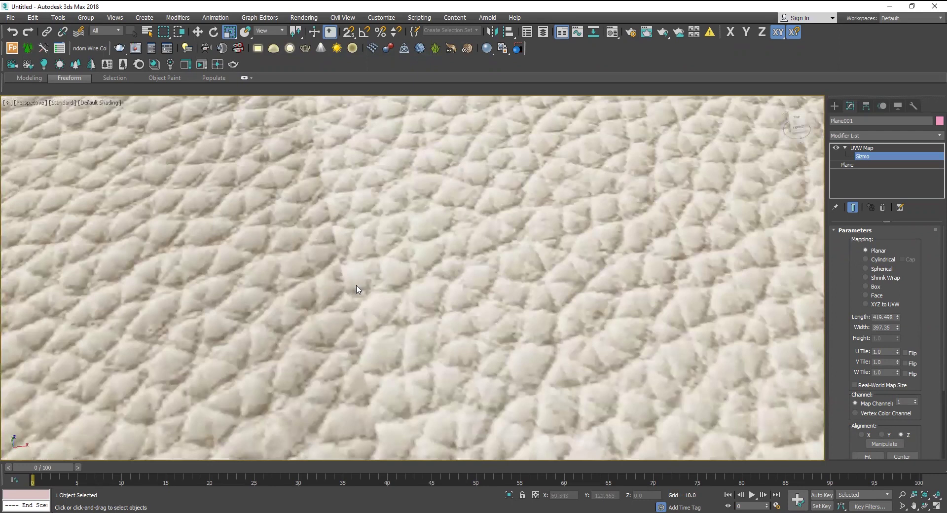
pyautogui.moveTo(358, 291); pyautogui.dragTo(346, 281)
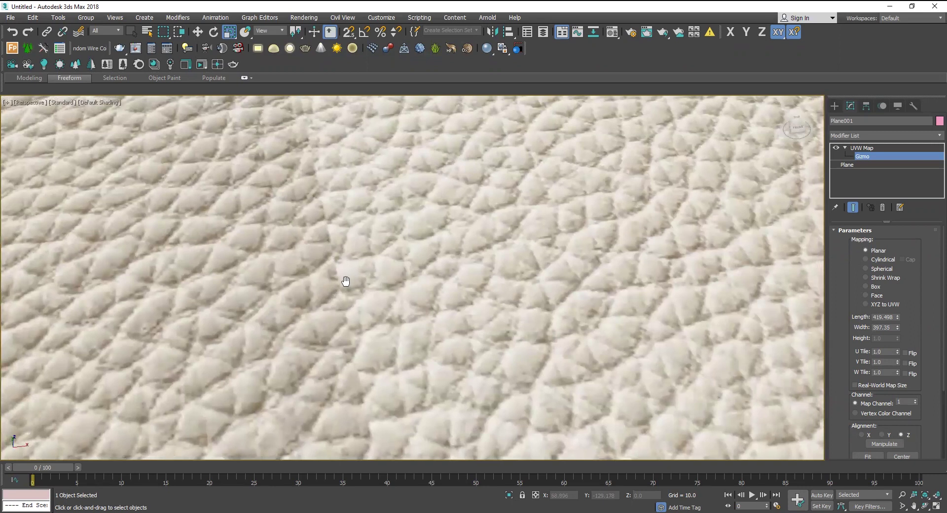
# - Zoom back out from the plane and bring Leather.jpg up in Photoshop
pyautogui.scroll(-2, 346, 281)
pyautogui.scroll(-1, 348, 284)
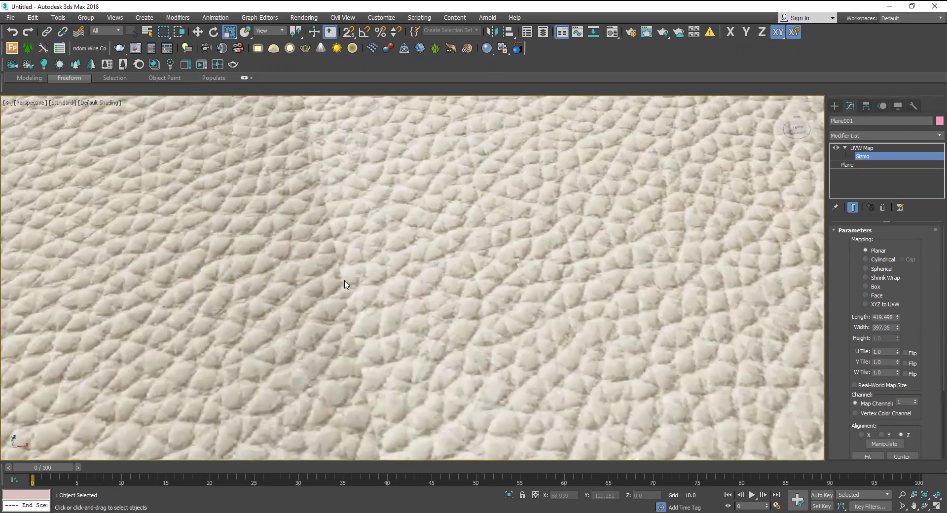
pyautogui.scroll(-1, 340, 262)
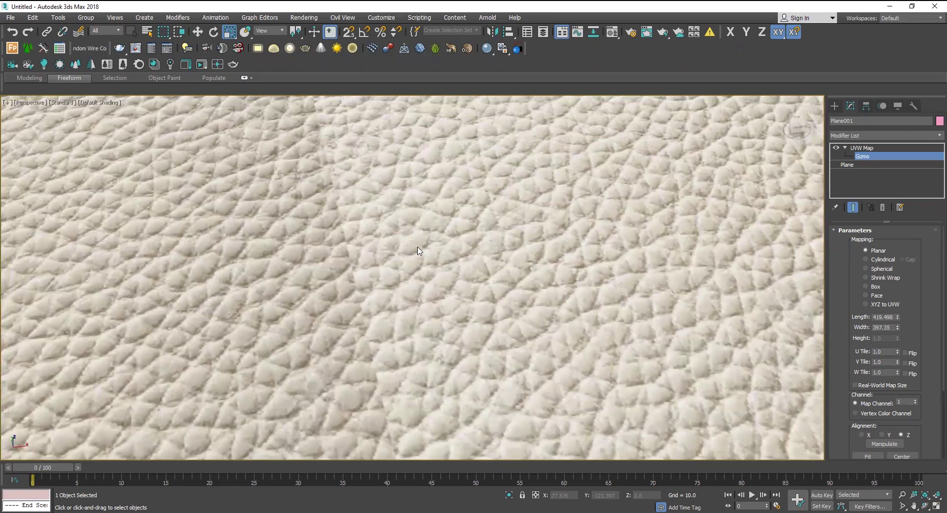
pyautogui.scroll(-1, 387, 298)
pyautogui.scroll(-2, 366, 366)
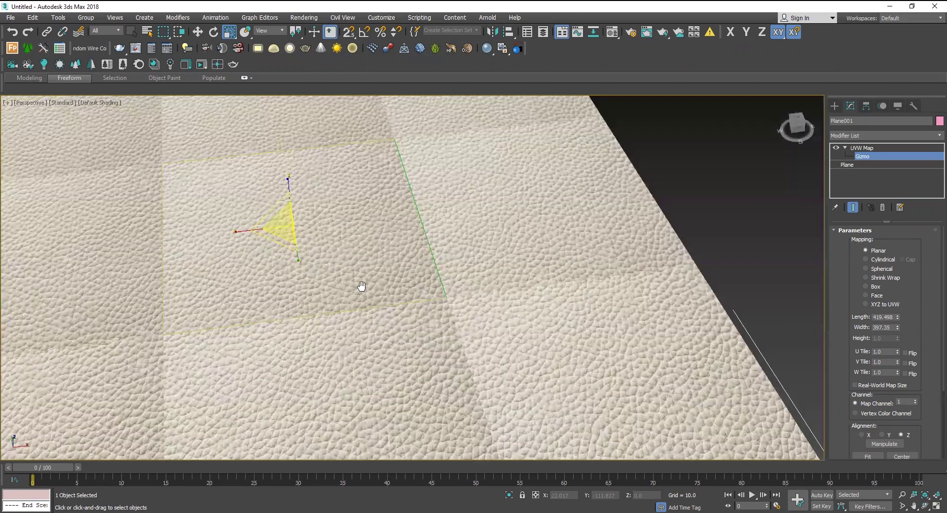
pyautogui.scroll(-1, 251, 264)
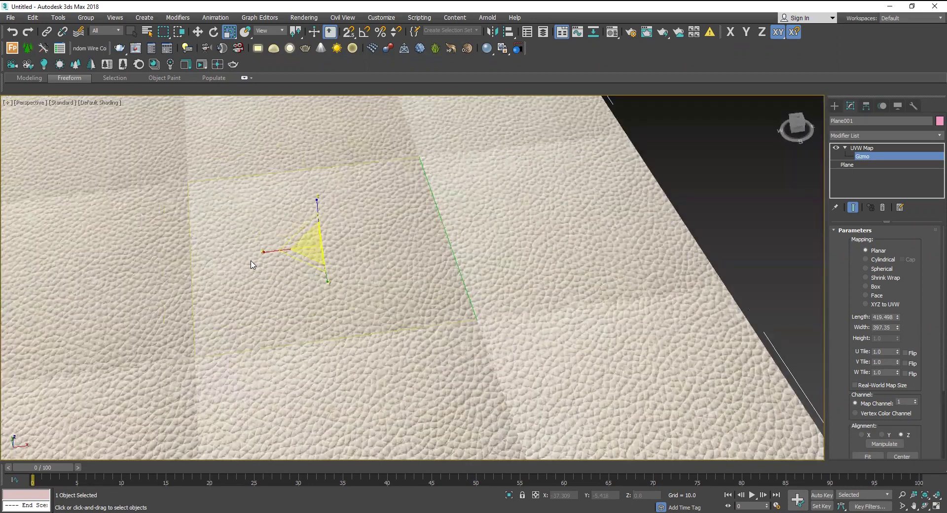
pyautogui.scroll(-1, 354, 239)
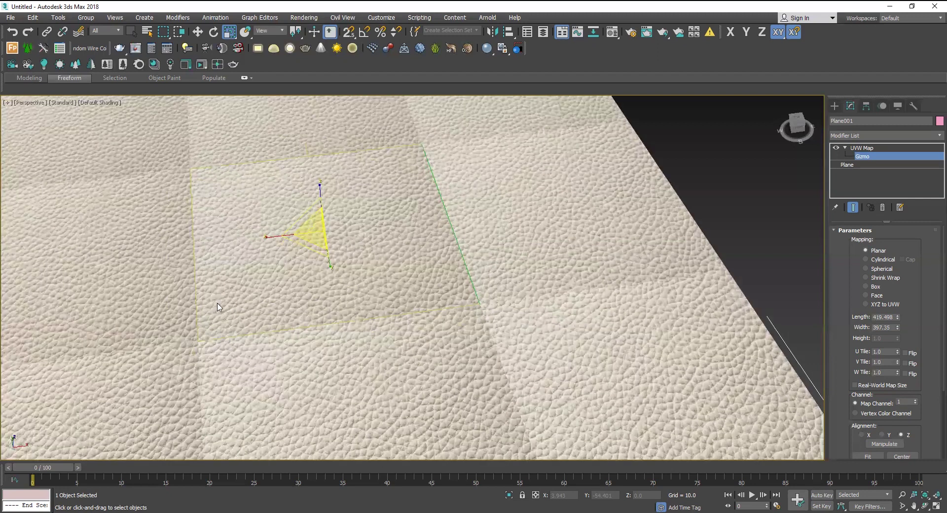
pyautogui.scroll(-1, 215, 316)
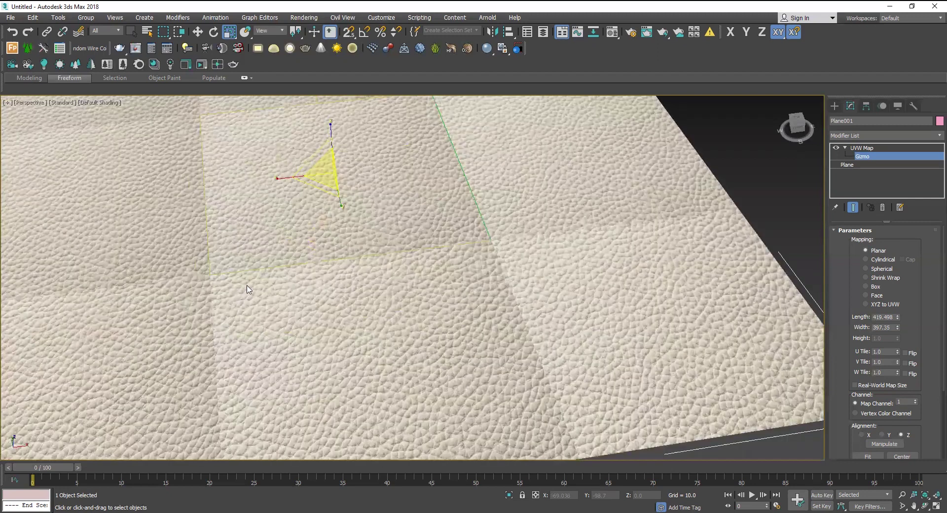
pyautogui.scroll(2, 229, 297)
pyautogui.scroll(-1, 241, 302)
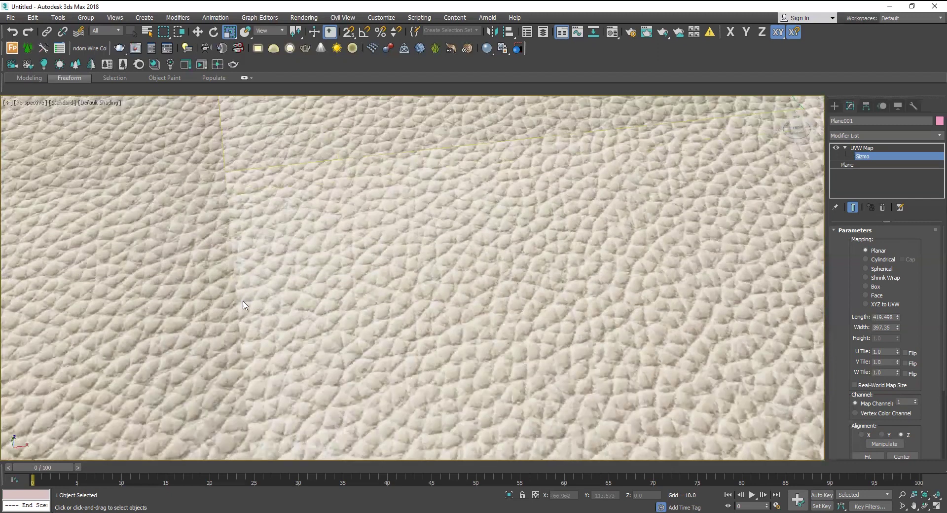
pyautogui.scroll(-1, 290, 306)
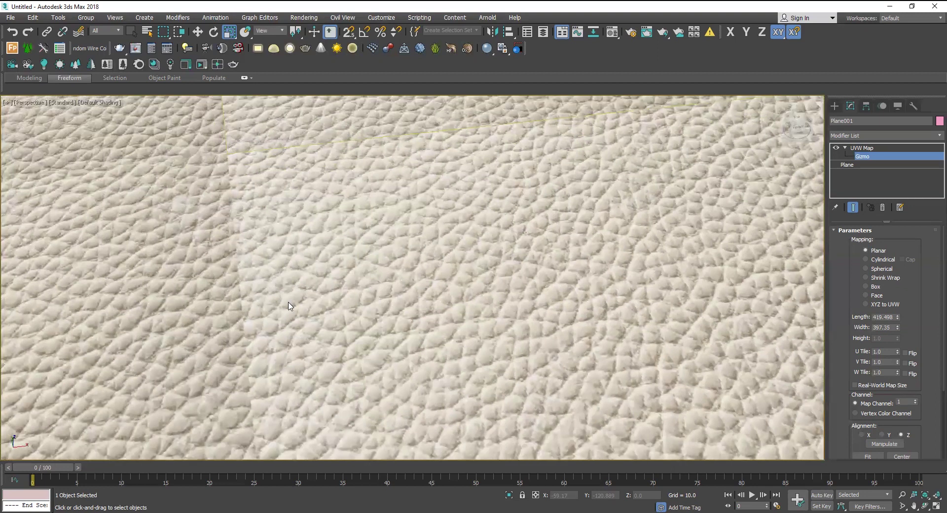
pyautogui.scroll(-1, 247, 301)
pyautogui.scroll(-1, 299, 301)
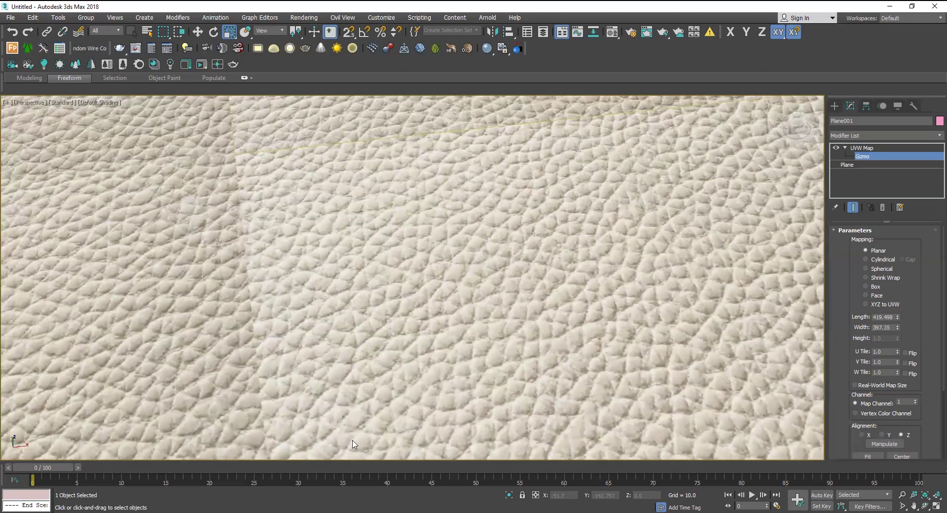
pyautogui.click(335, 476)
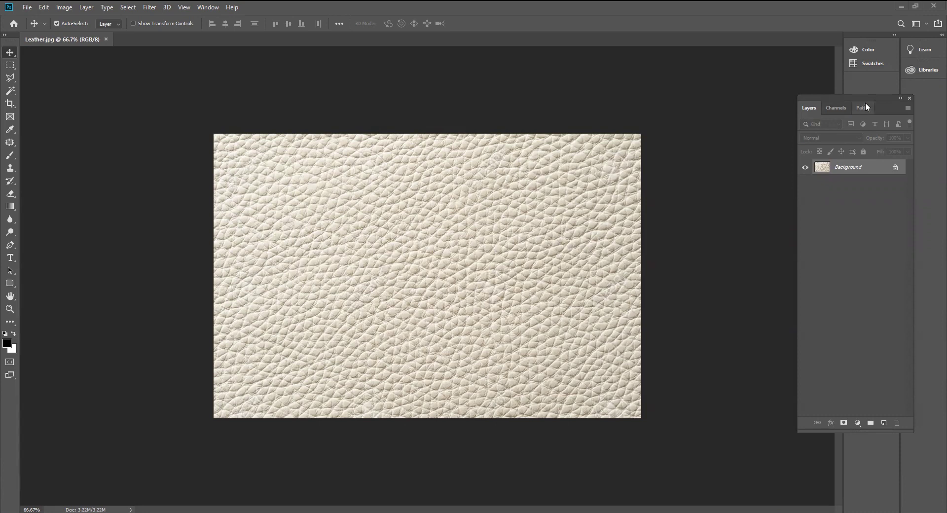
# - Duplicate Leather.jpg's Background layer into a Background copy layer
pyautogui.moveTo(865, 106); pyautogui.dragTo(765, 102)
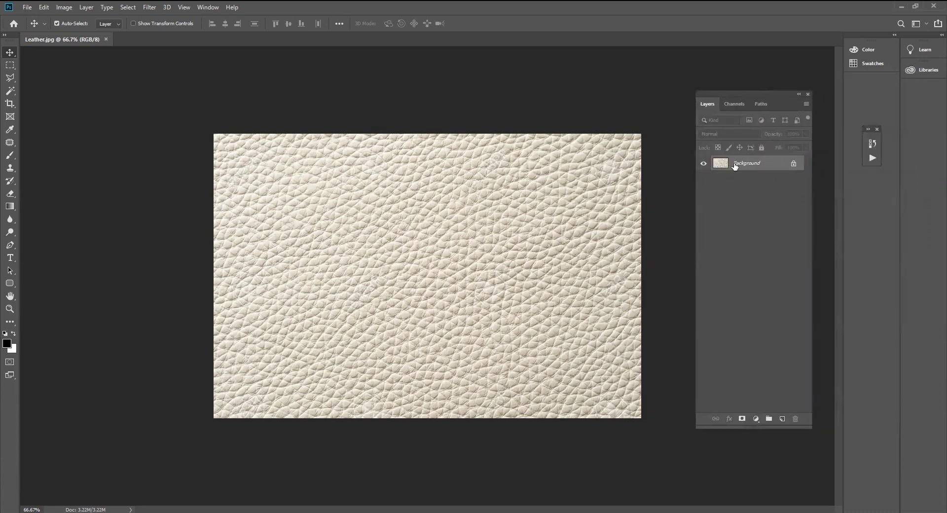
pyautogui.moveTo(750, 163); pyautogui.dragTo(782, 418)
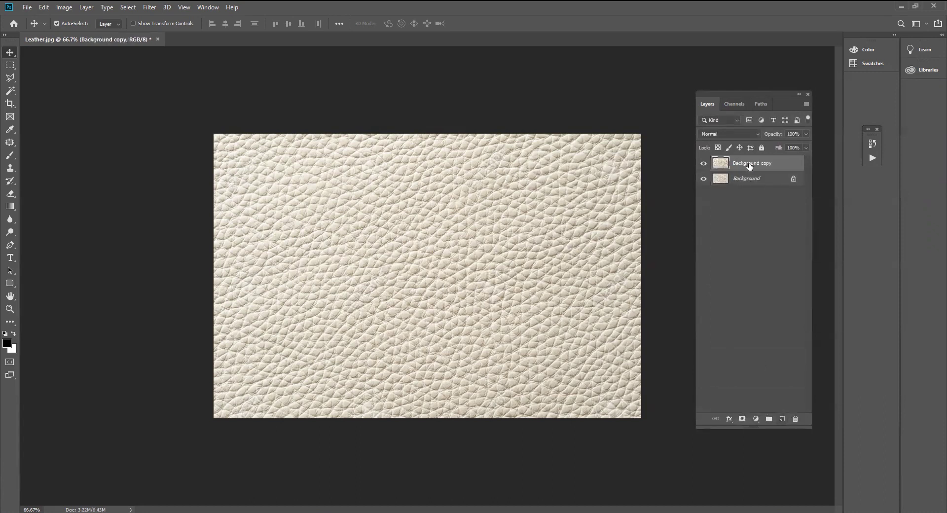
# - Apply a 20-pixel Gaussian Blur to the Background copy layer
pyautogui.click(149, 8)
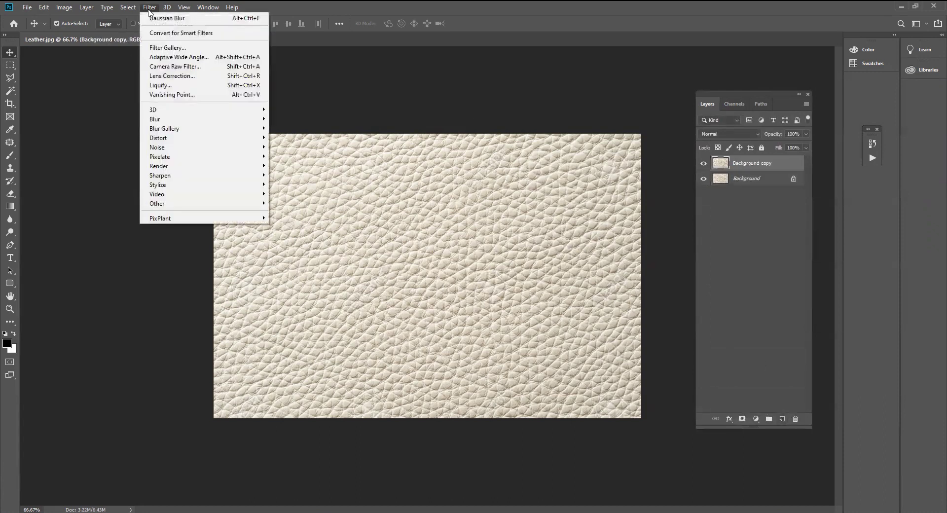
pyautogui.moveTo(200, 119)
pyautogui.click(295, 156)
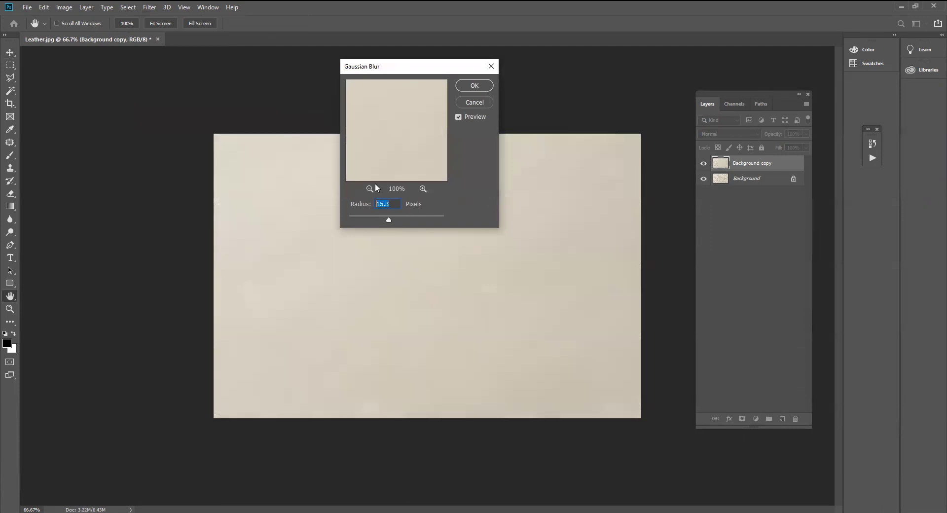
pyautogui.write('20')
pyautogui.moveTo(425, 69); pyautogui.dragTo(465, 69)
pyautogui.click(514, 85)
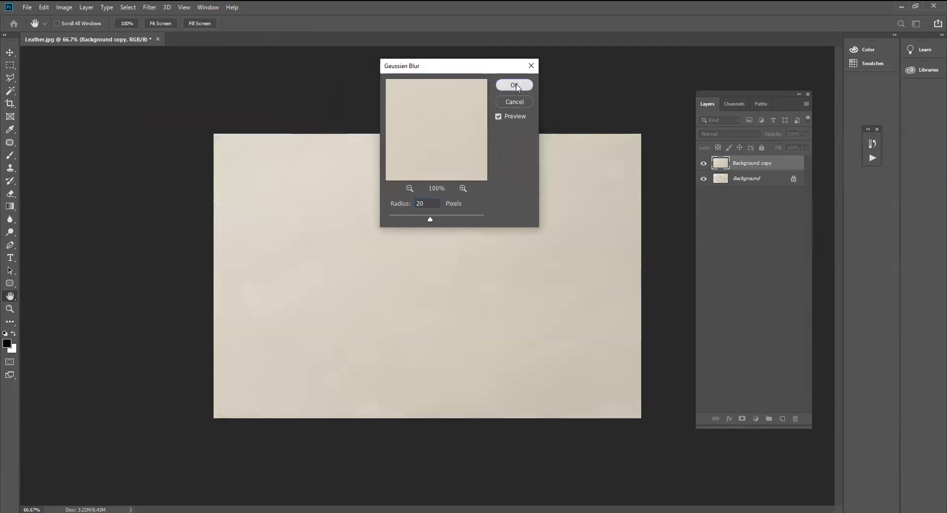
pyautogui.press('v')
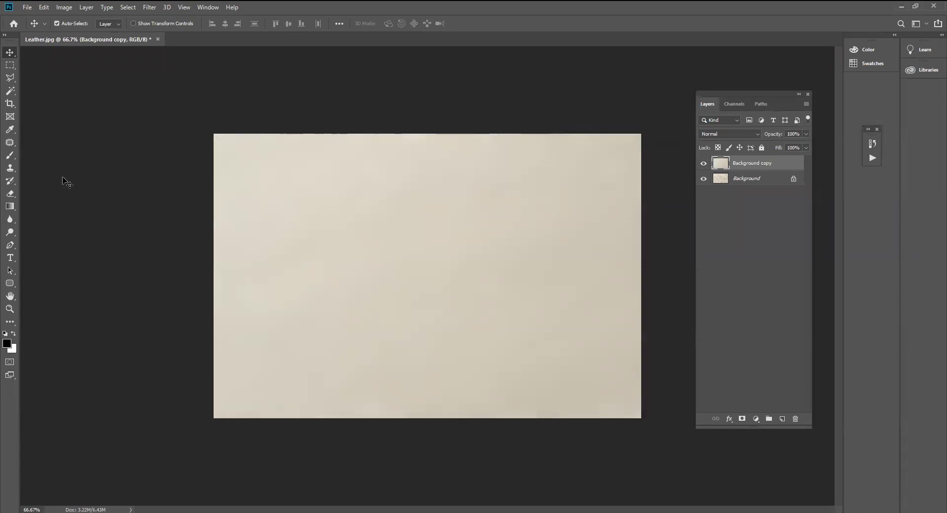
# - Fill a new Layer 1 with beige sampled from the blurred copy, selecting Background copy too
pyautogui.click(10, 129)
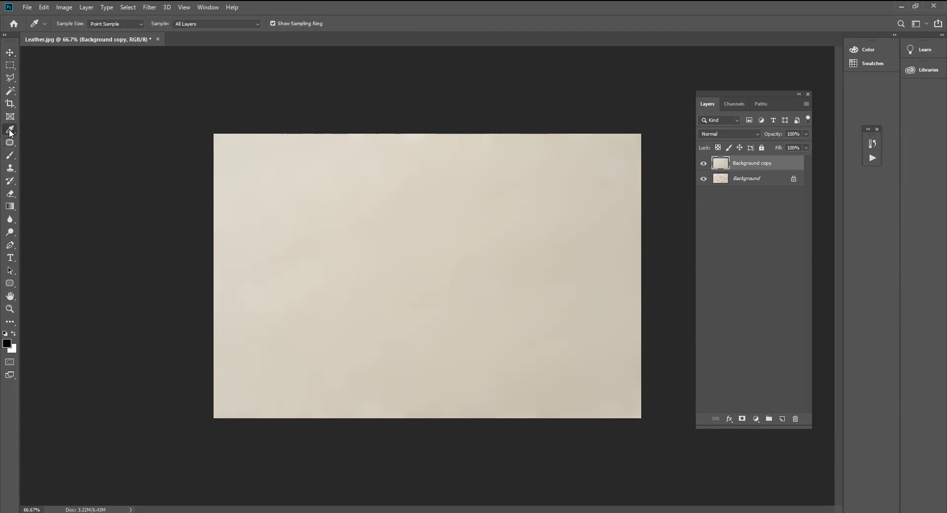
pyautogui.click(258, 175)
pyautogui.click(251, 171)
pyautogui.click(783, 418)
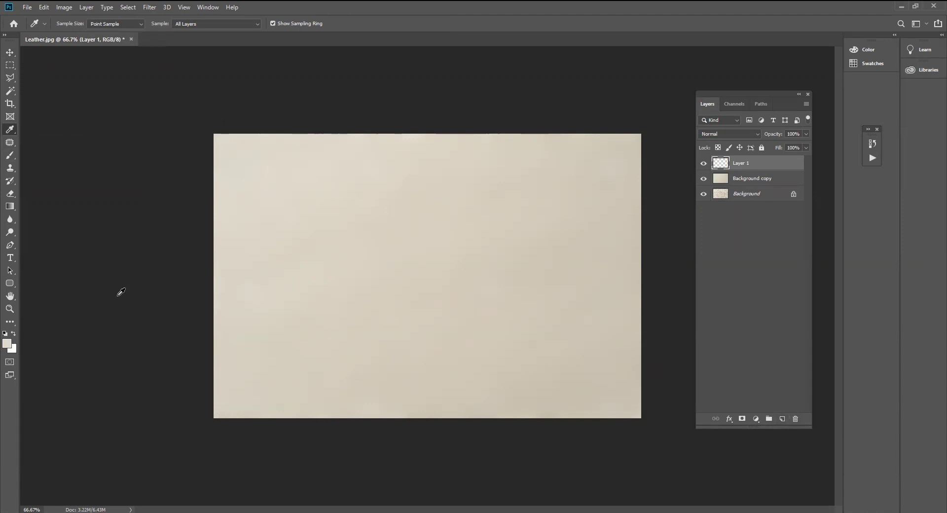
pyautogui.hotkey('alt', 'BackSpace')
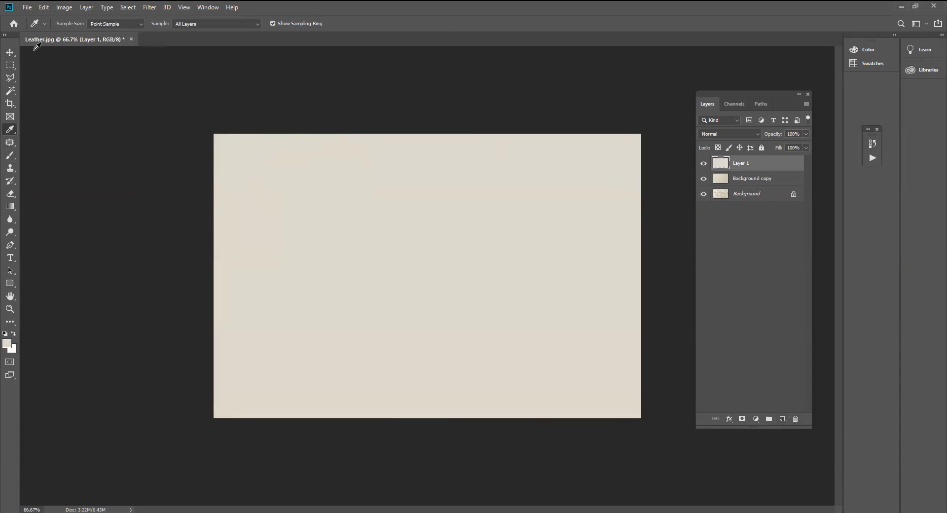
pyautogui.click(9, 52)
pyautogui.click(760, 179)
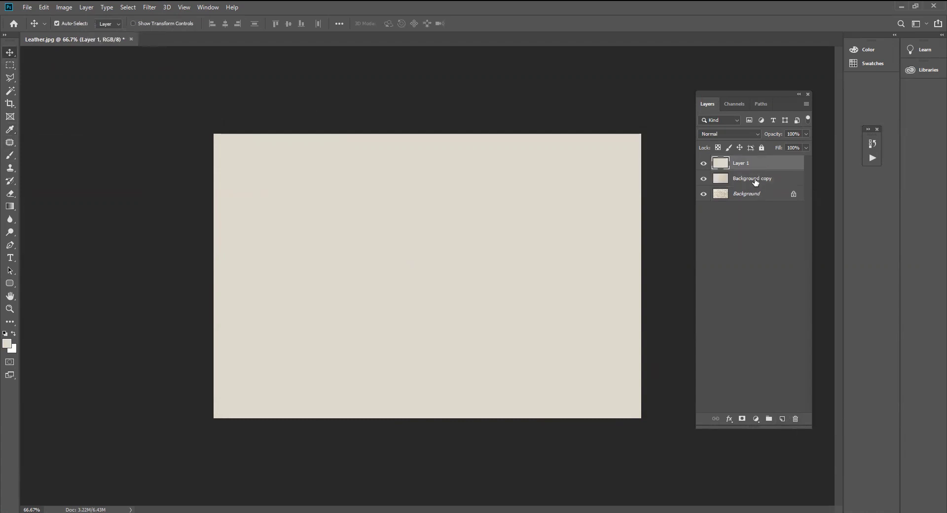
pyautogui.keyDown('shift'); pyautogui.click(758, 179); pyautogui.keyUp('shift')
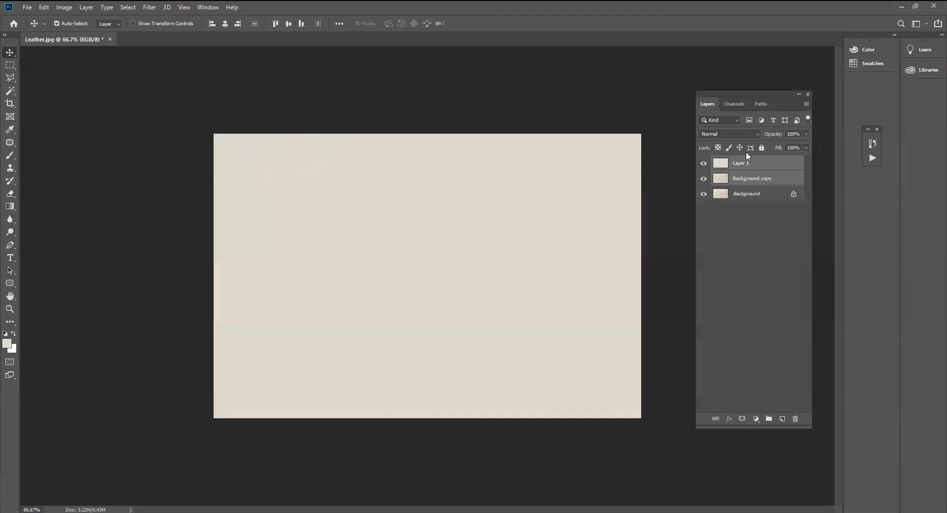
# - Set Layer 1 to Divide blend mode and clip it to Background copy
pyautogui.click(755, 134)
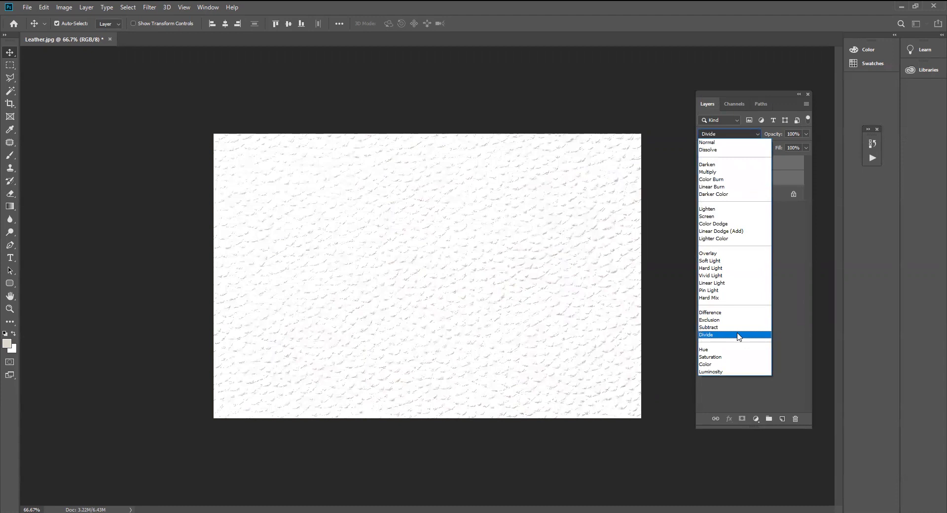
pyautogui.click(738, 335)
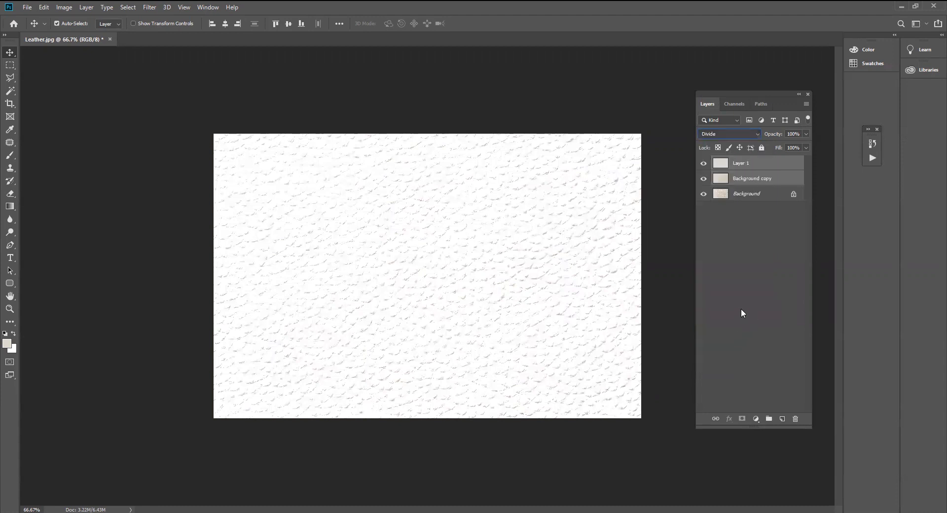
pyautogui.moveTo(732, 168); pyautogui.dragTo(747, 168)
pyautogui.keyDown('alt'); pyautogui.click(746, 168); pyautogui.keyUp('alt')
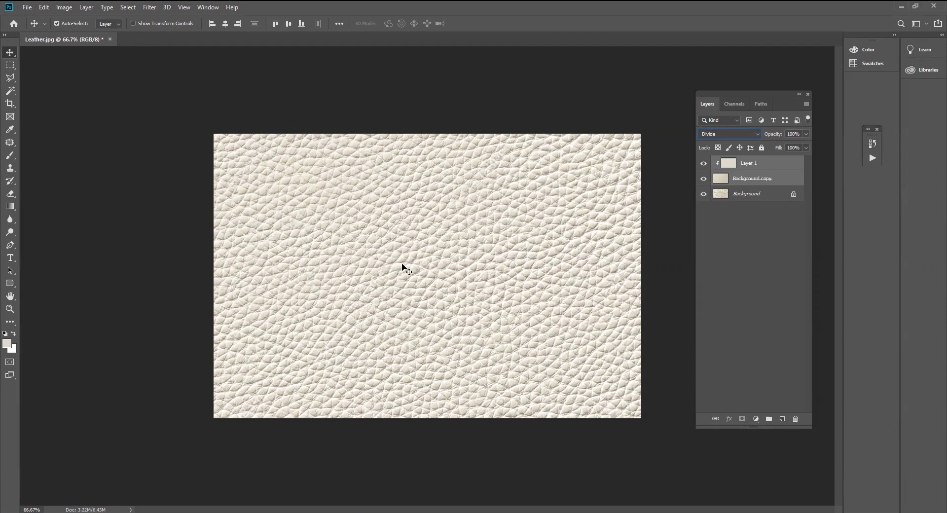
pyautogui.click(28, 8)
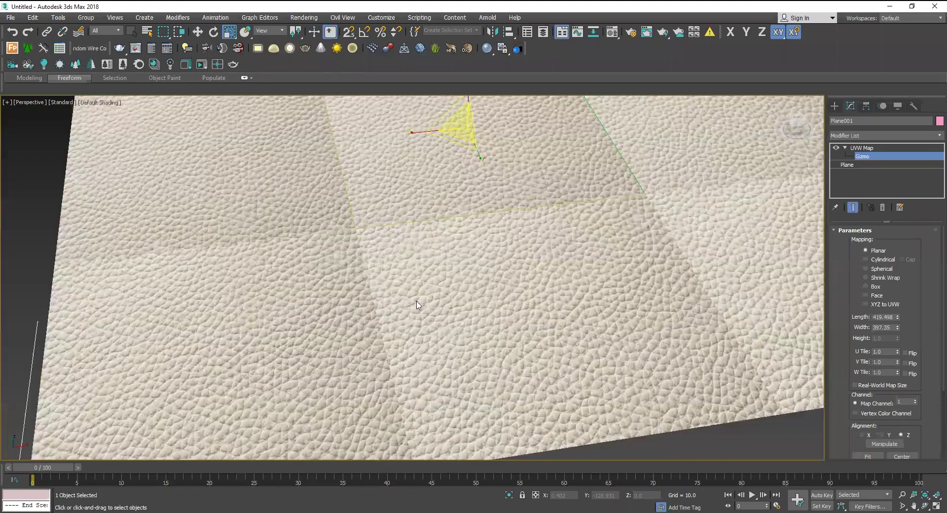
# - Clone Plane001 along X into a second plane, Plane002, beside it
pyautogui.press('w')
pyautogui.press('z')
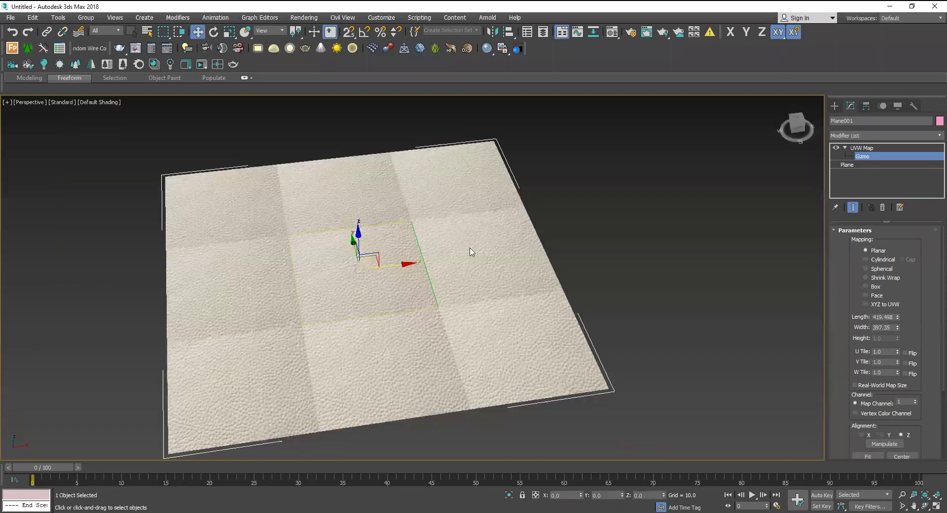
pyautogui.hotkey('ctrl', 'b')
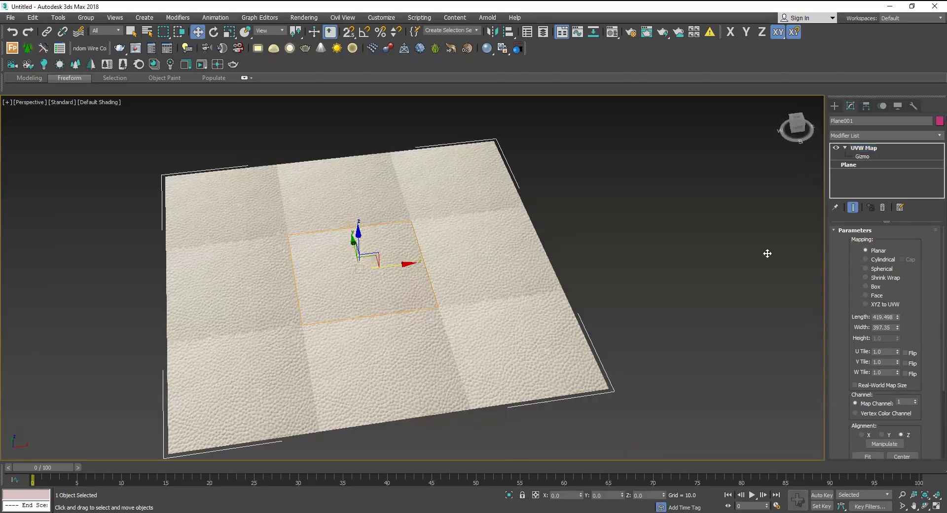
pyautogui.moveTo(395, 265); pyautogui.dragTo(746, 265)
pyautogui.click(472, 305)
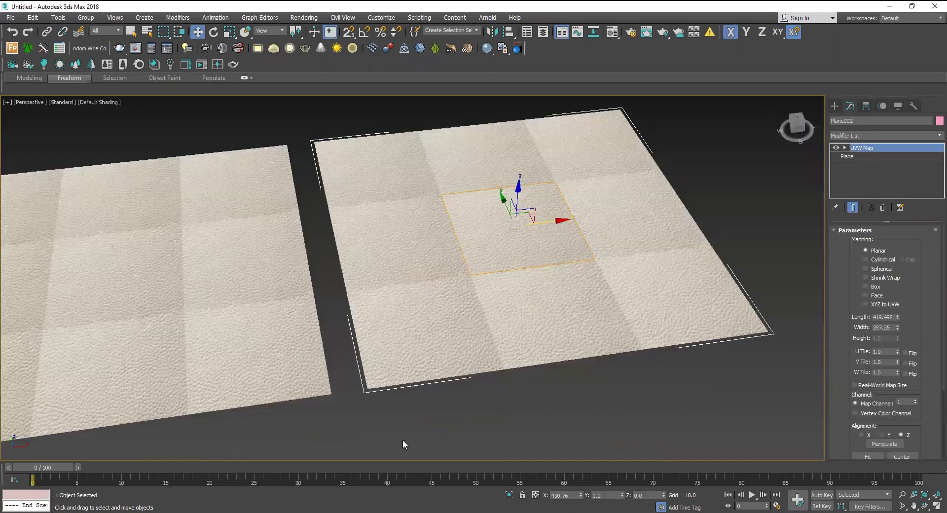
pyautogui.moveTo(403, 439); pyautogui.dragTo(398, 454)
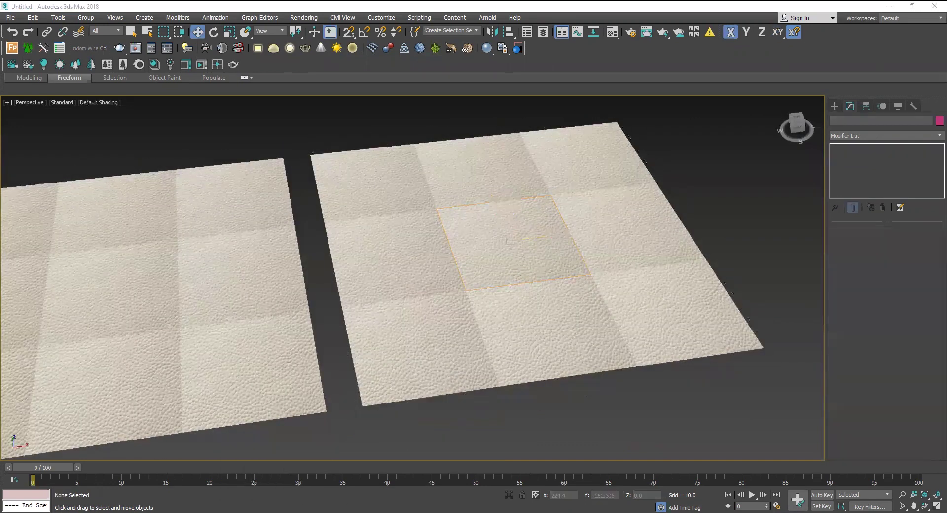
# - Drag Leather_02 from the Material folder onto Plane002
pyautogui.click(278, 483)
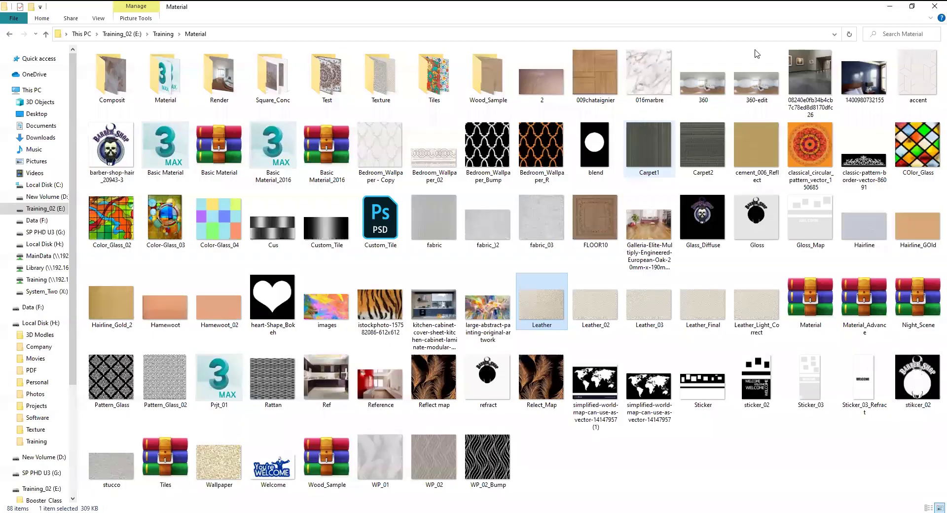
pyautogui.doubleClick(748, 17)
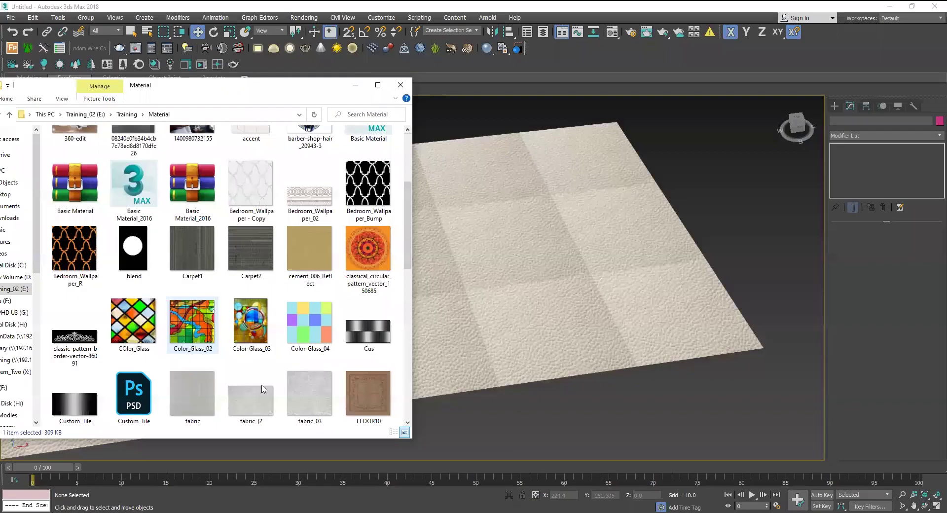
pyautogui.scroll(-4, 253, 386)
pyautogui.moveTo(251, 382); pyautogui.dragTo(494, 314)
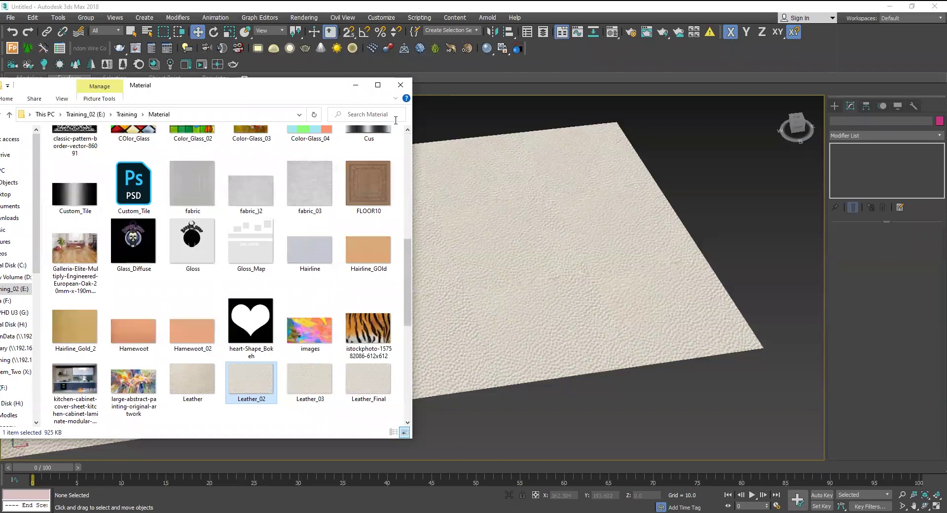
# - Minimize the Material folder and zoom in to compare seamless Plane002 against tiled Plane001
pyautogui.click(355, 87)
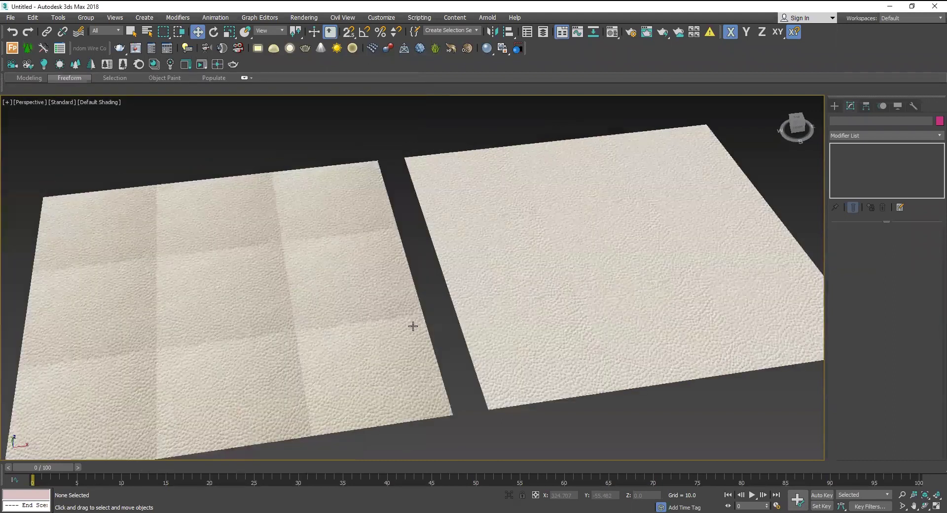
pyautogui.moveTo(360, 301); pyautogui.dragTo(324, 292)
pyautogui.moveTo(458, 261)
pyautogui.mouseDown()
pyautogui.moveTo(431, 268)
pyautogui.moveTo(334, 251)
pyautogui.mouseUp()
pyautogui.moveTo(412, 243); pyautogui.dragTo(441, 240)
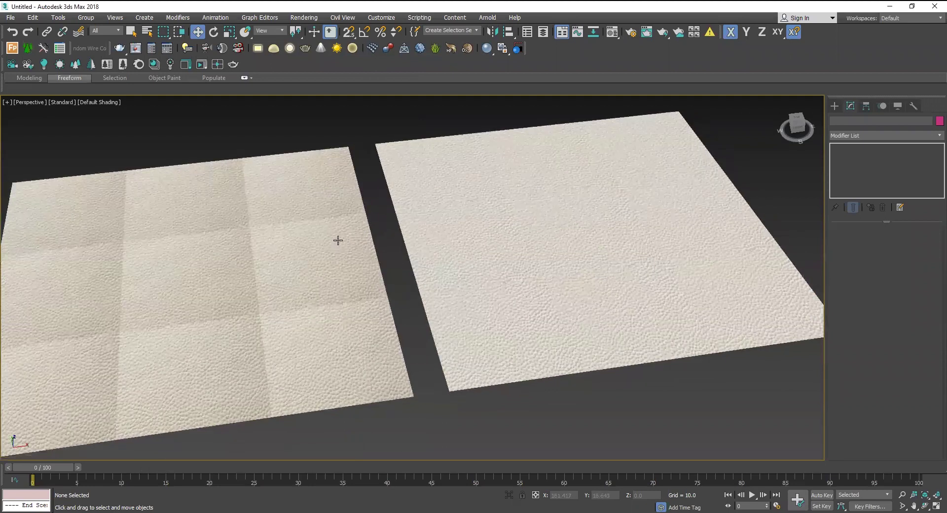
pyautogui.moveTo(465, 232); pyautogui.dragTo(284, 227)
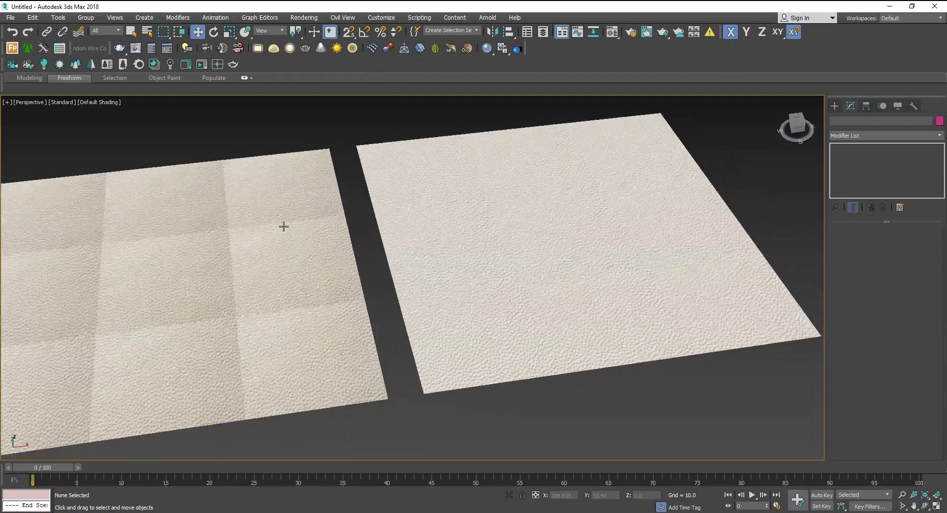
pyautogui.scroll(1, 528, 286)
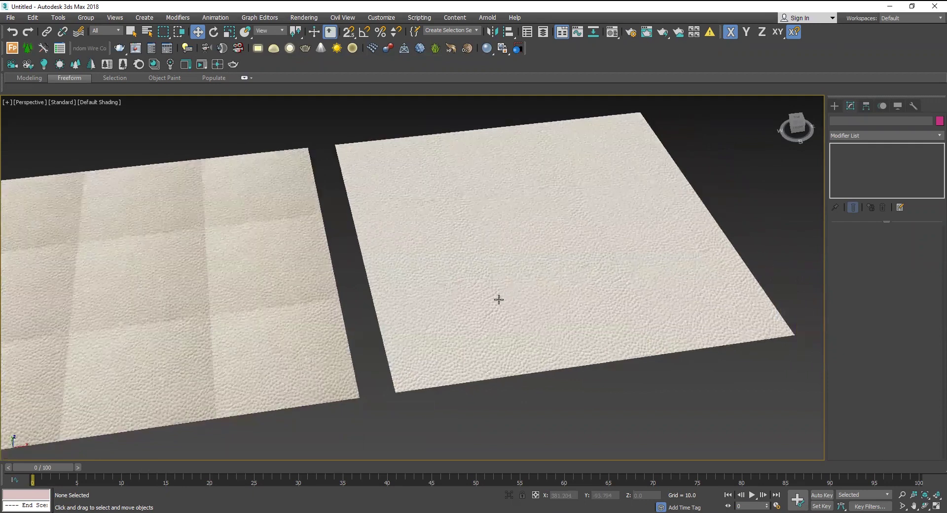
pyautogui.scroll(3, 499, 299)
pyautogui.scroll(3, 365, 325)
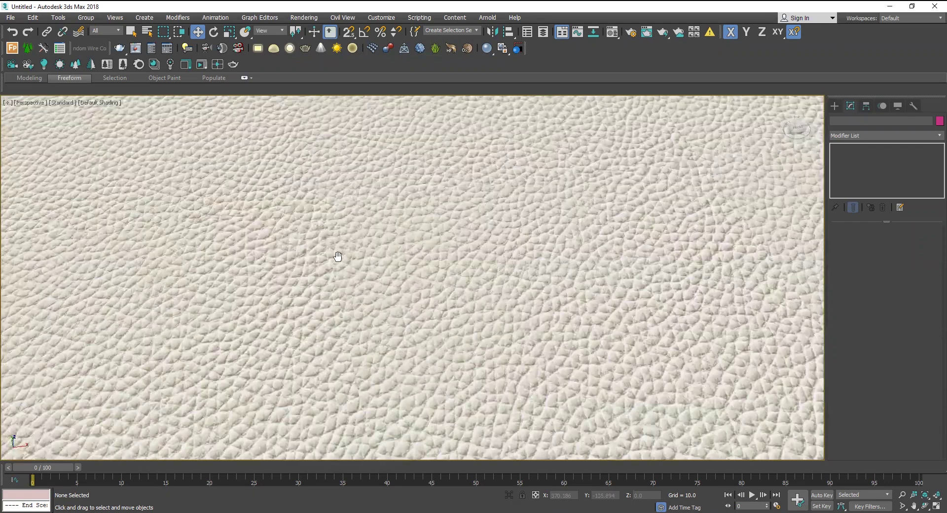
pyautogui.scroll(2, 330, 310)
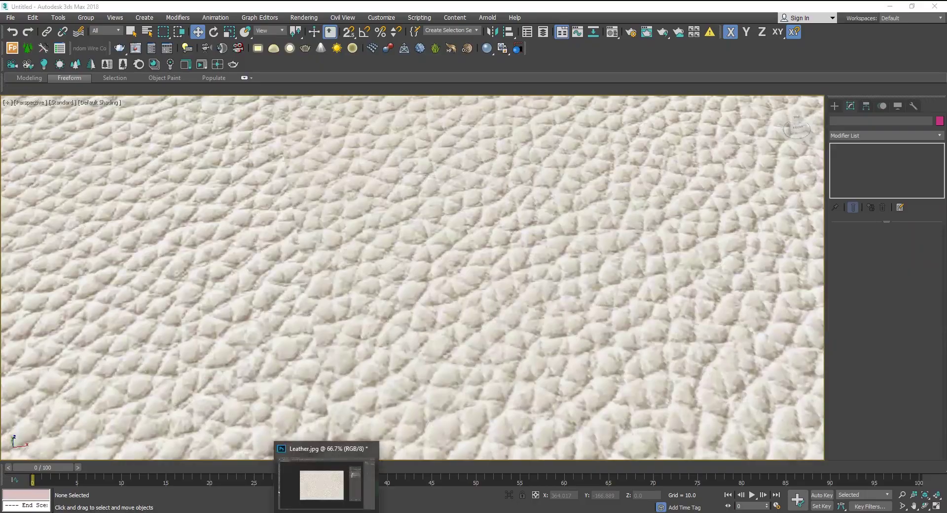
# - Return to Leather.jpg in Photoshop and draw red left and right arrows on it
pyautogui.click(326, 473)
pyautogui.moveTo(754, 93); pyautogui.dragTo(751, 85)
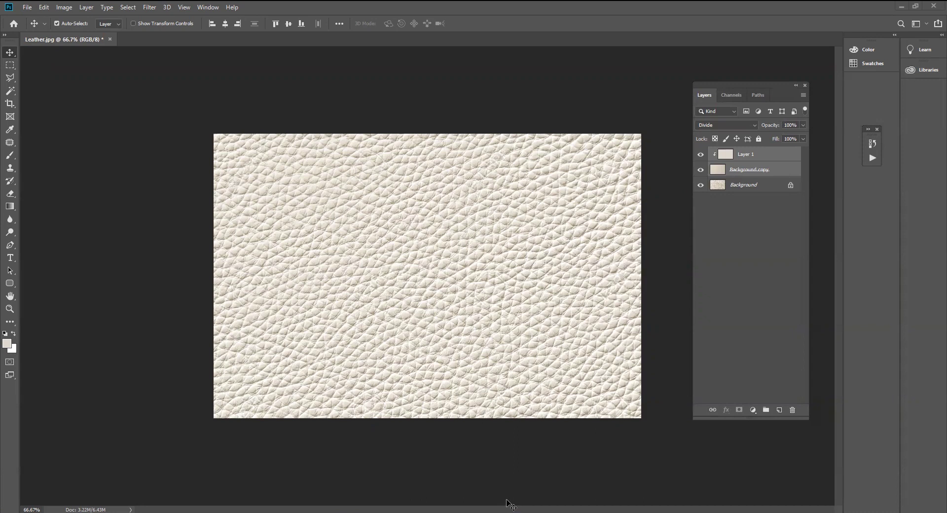
pyautogui.moveTo(235, 257); pyautogui.dragTo(233, 270)
pyautogui.moveTo(278, 242); pyautogui.dragTo(225, 262)
pyautogui.moveTo(572, 266); pyautogui.dragTo(637, 265)
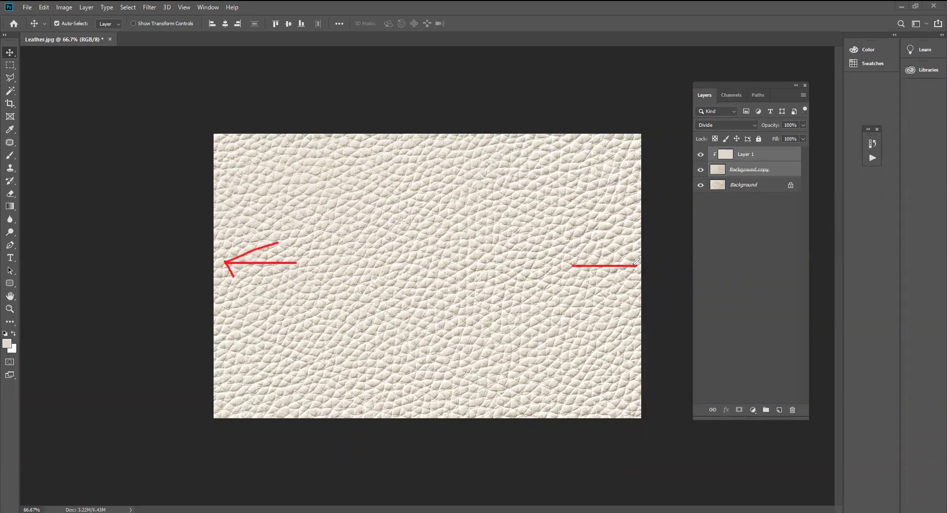
# - Draw a dashed red centre line down the canvas and a bracket across the top
pyautogui.moveTo(436, 114); pyautogui.dragTo(436, 162)
pyautogui.moveTo(436, 180); pyautogui.dragTo(435, 192)
pyautogui.moveTo(432, 258); pyautogui.dragTo(432, 314)
pyautogui.moveTo(435, 338); pyautogui.dragTo(436, 394)
pyautogui.moveTo(437, 414); pyautogui.dragTo(438, 426)
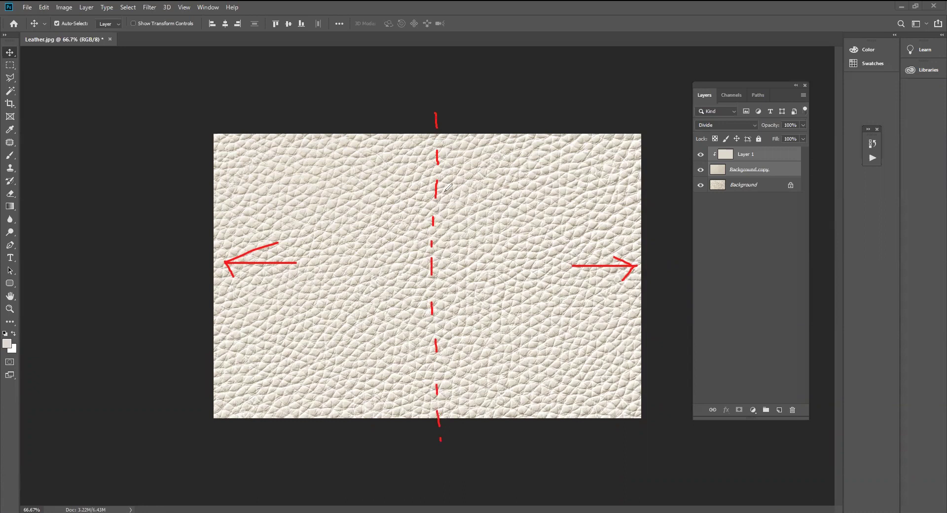
pyautogui.moveTo(216, 95); pyautogui.dragTo(216, 116)
pyautogui.moveTo(295, 104); pyautogui.dragTo(639, 113)
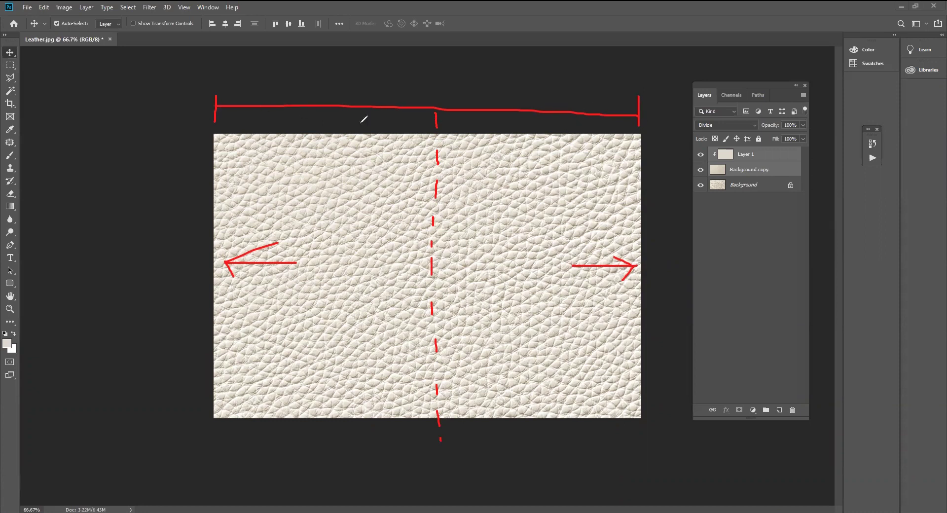
pyautogui.click(64, 8)
pyautogui.click(121, 81)
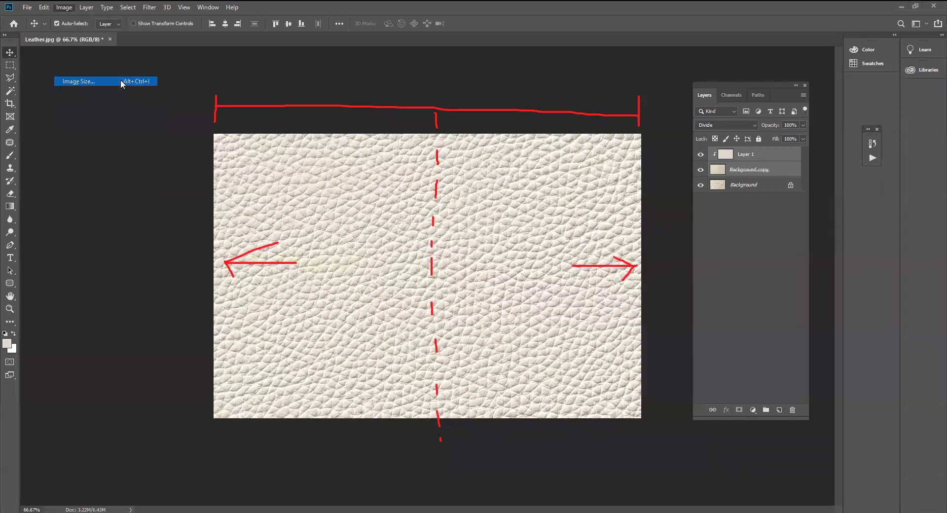
pyautogui.moveTo(324, 85); pyautogui.dragTo(258, 148)
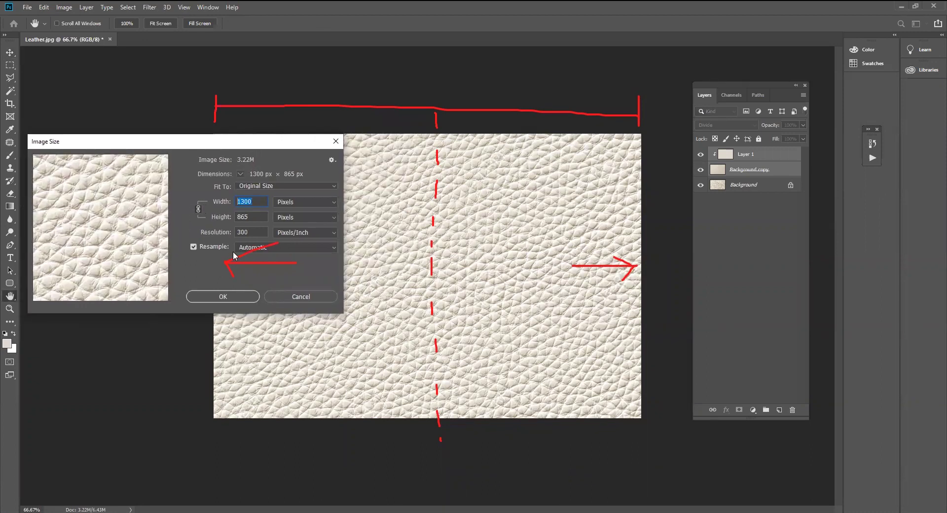
pyautogui.click(320, 295)
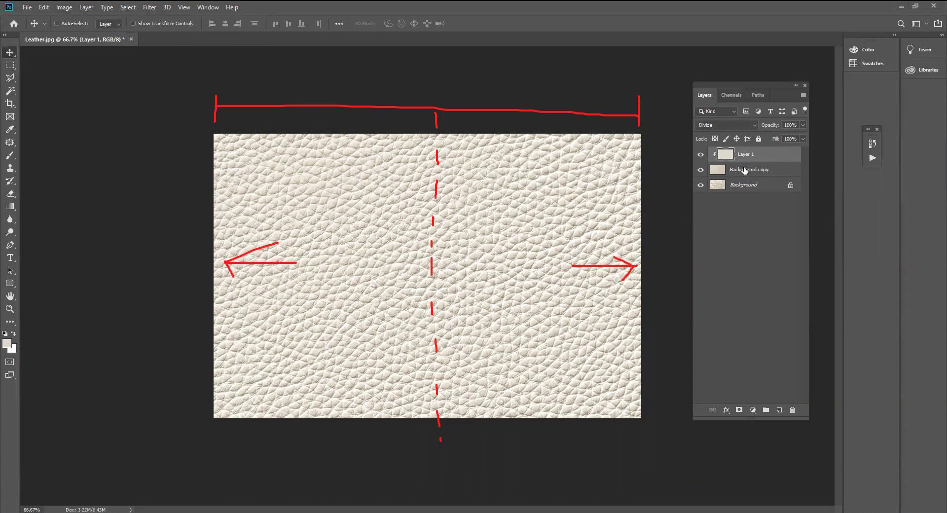
# - Stamp all visible layers into new Layer 2 and offset it 650 px horizontally, 0 vertically, with wraparound
pyautogui.hotkey('ctrl', 'shift', 'alt', 'n')
pyautogui.hotkey('ctrl', 'shift', 'alt', 'e')
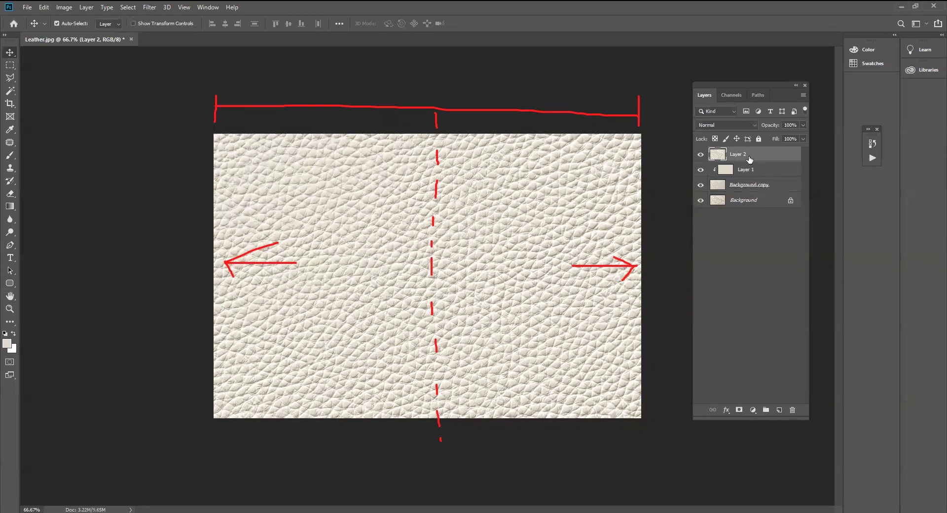
pyautogui.click(148, 7)
pyautogui.moveTo(158, 203)
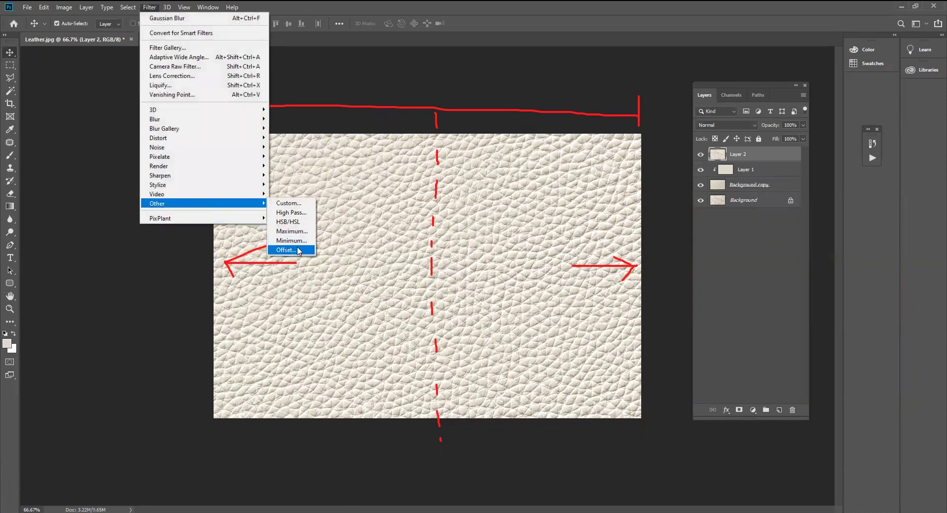
pyautogui.click(290, 249)
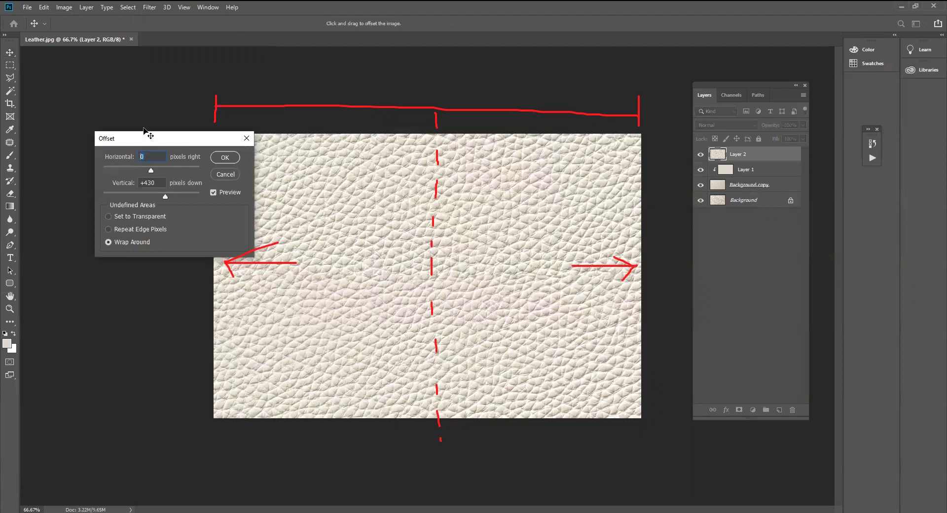
pyautogui.write('50')
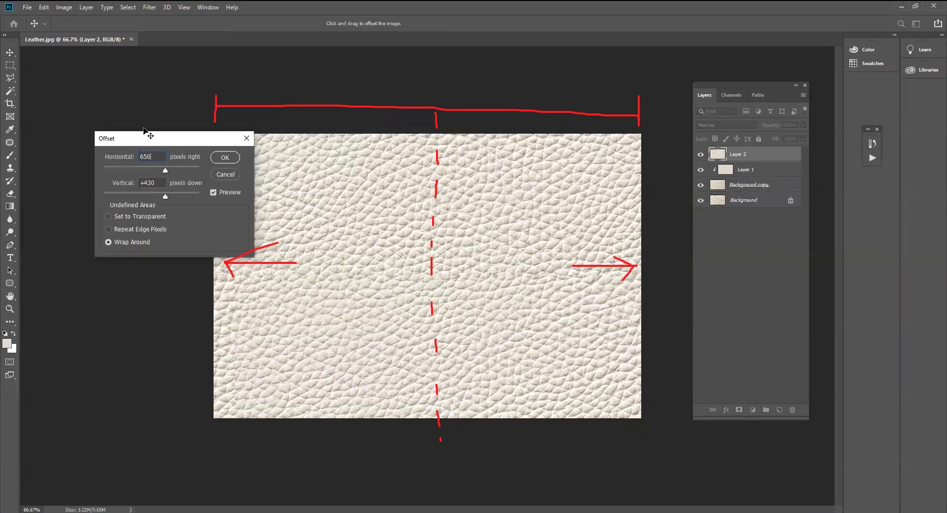
pyautogui.doubleClick(159, 183)
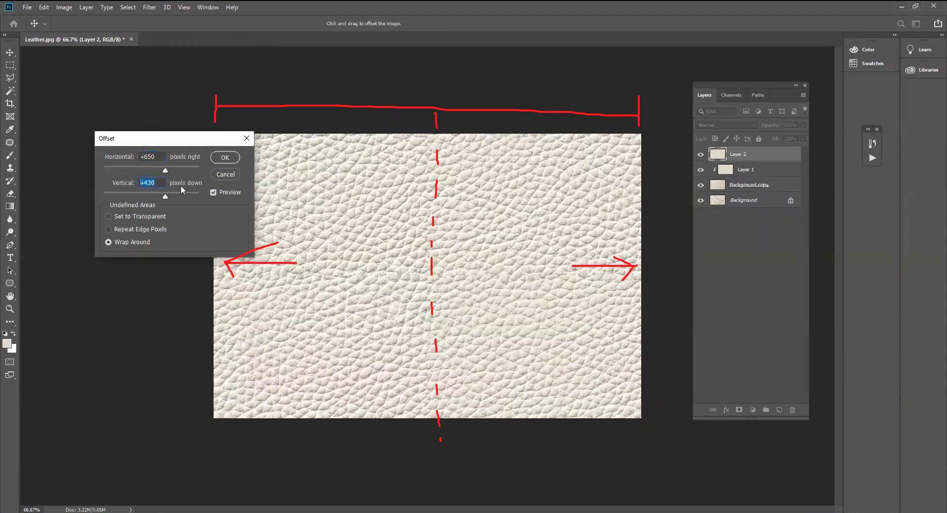
pyautogui.write('0')
pyautogui.click(217, 160)
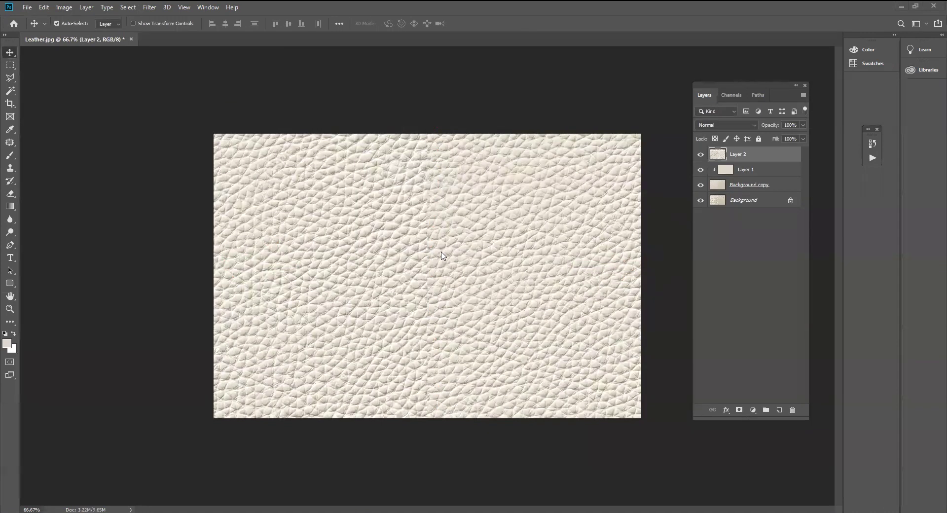
# - Inspect the centre seam at 66.7% zoom, with Rectangular Marquee chosen and Layer 2 active
pyautogui.scroll(2, 472, 154)
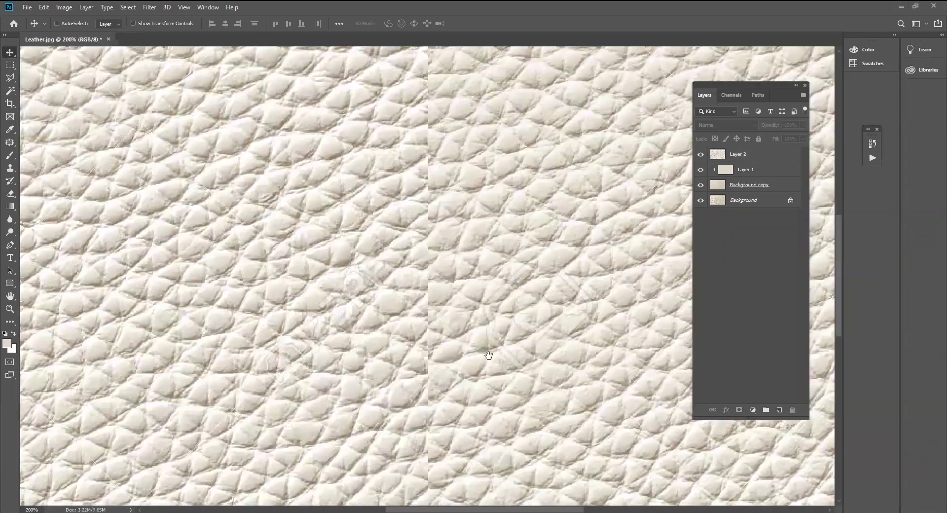
pyautogui.scroll(1, 451, 224)
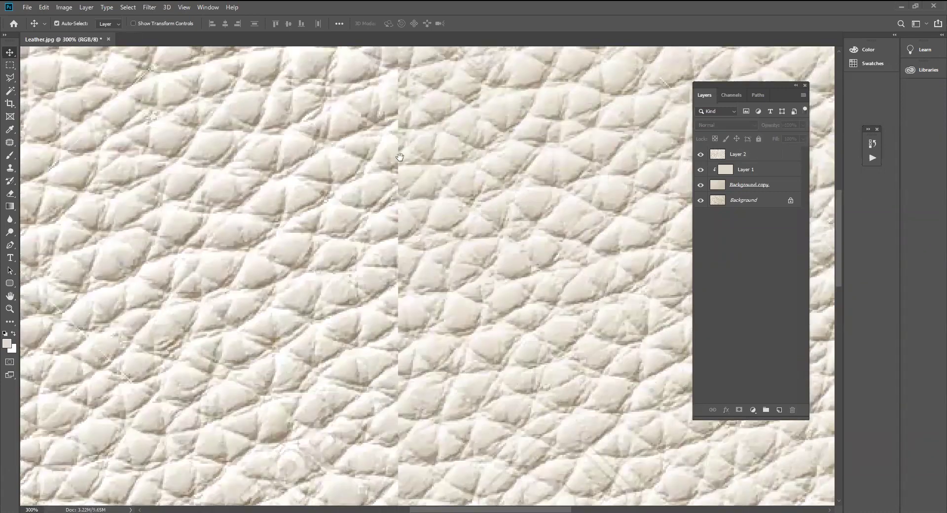
pyautogui.scroll(4, 401, 173)
pyautogui.scroll(-1, 438, 280)
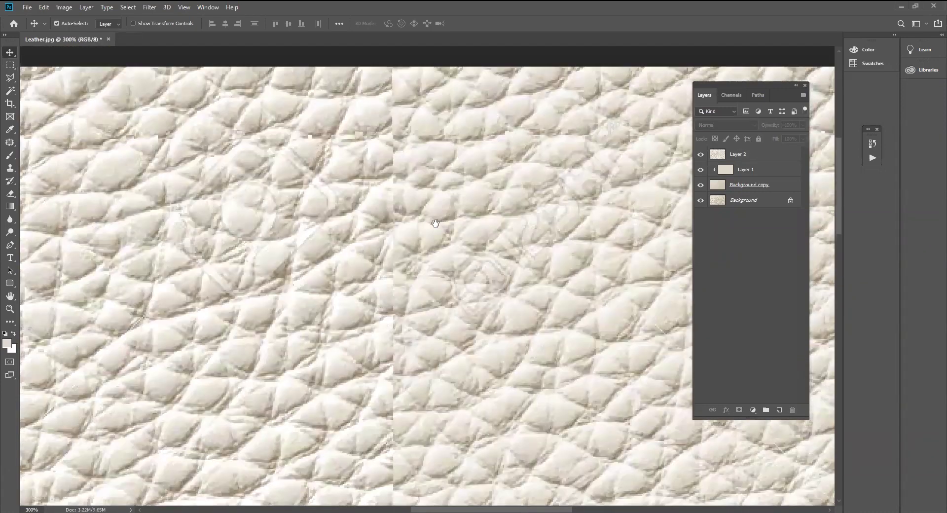
pyautogui.scroll(-1, 441, 254)
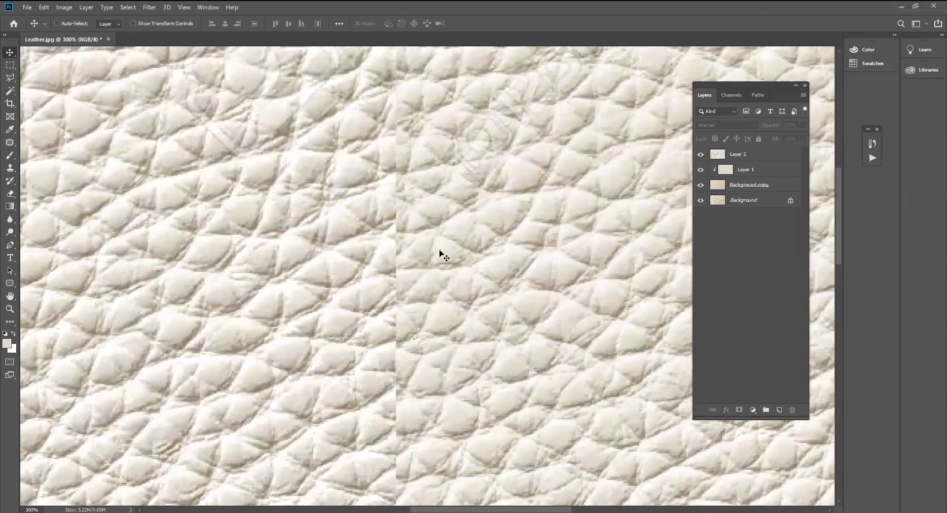
pyautogui.scroll(-1, 439, 250)
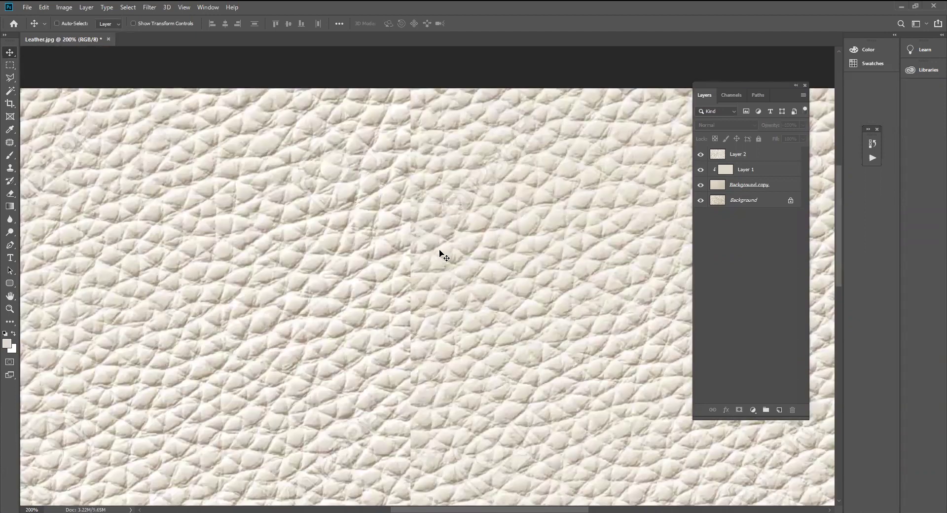
pyautogui.hotkey('ctrl', '0')
pyautogui.hotkey('ctrl', '1')
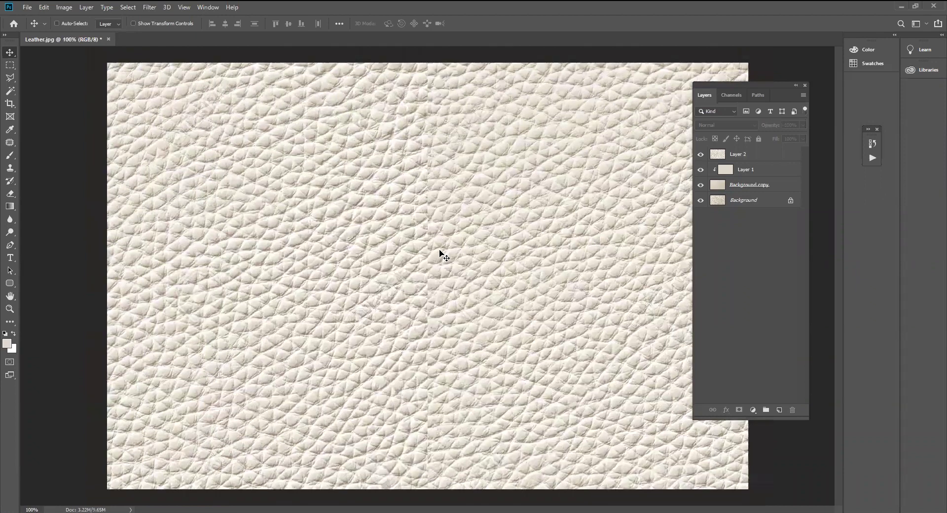
pyautogui.hotkey('ctrl', '-')
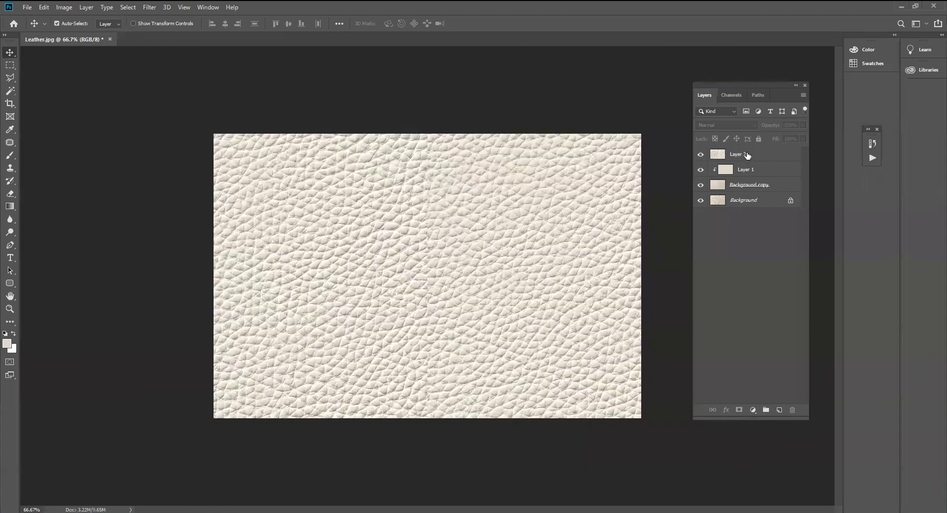
pyautogui.click(747, 154)
pyautogui.click(10, 66)
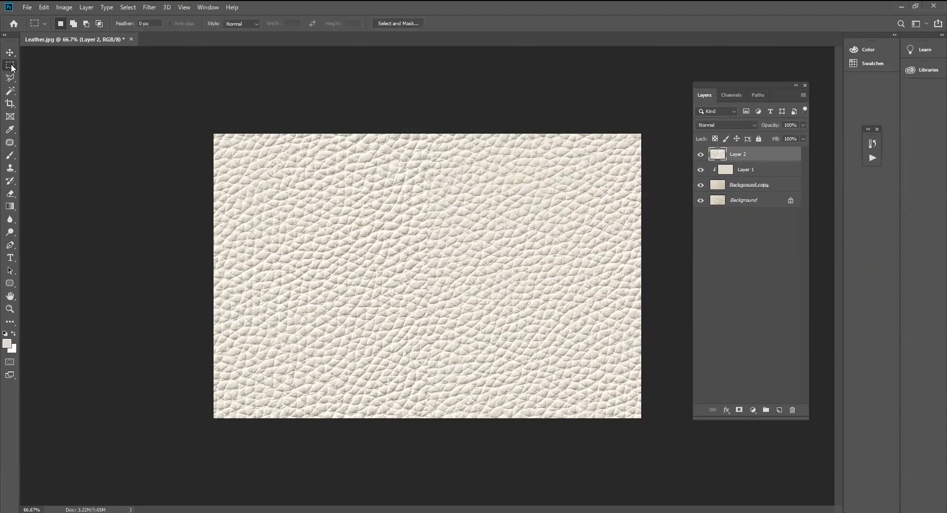
# - Copy a full-height strip left of centre onto Layer 3 and slide it right over the centre seam
pyautogui.moveTo(281, 106); pyautogui.dragTo(350, 385)
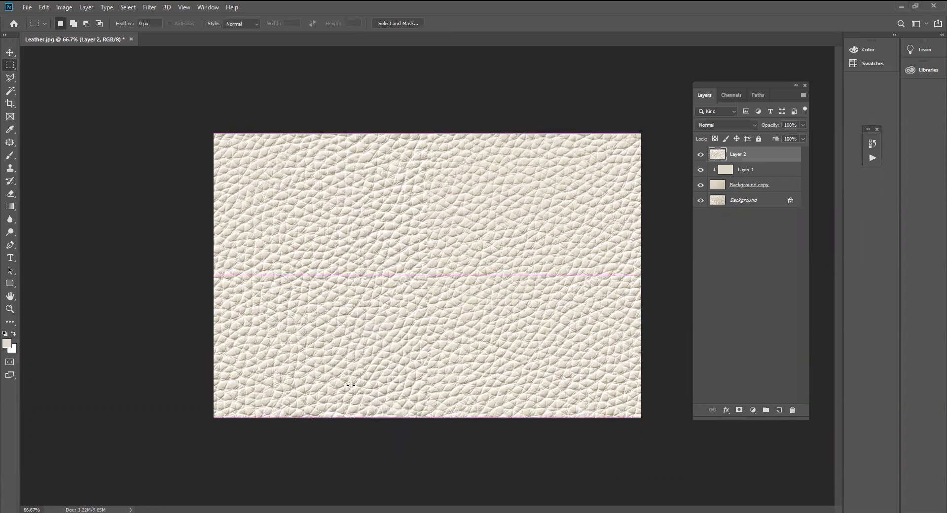
pyautogui.moveTo(279, 110)
pyautogui.mouseDown()
pyautogui.moveTo(368, 447)
pyautogui.moveTo(368, 498)
pyautogui.mouseUp()
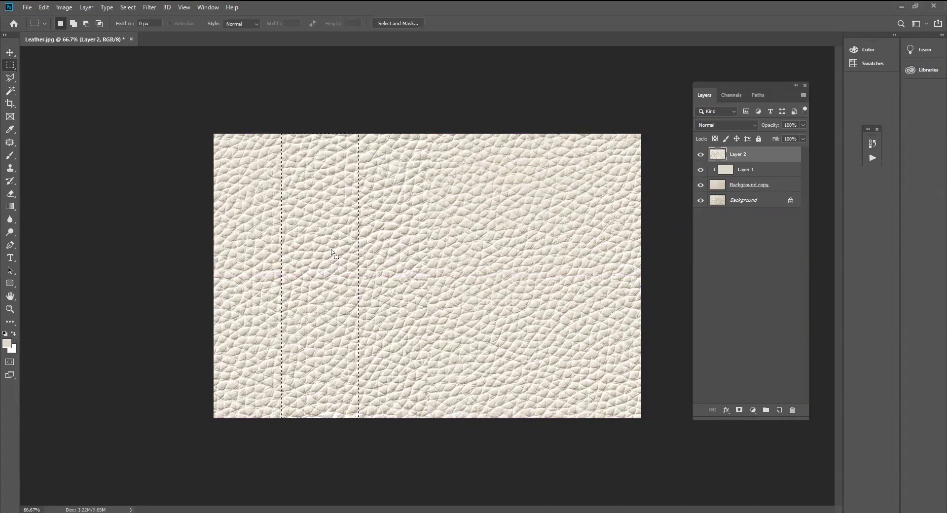
pyautogui.hotkey('ctrl', 'j')
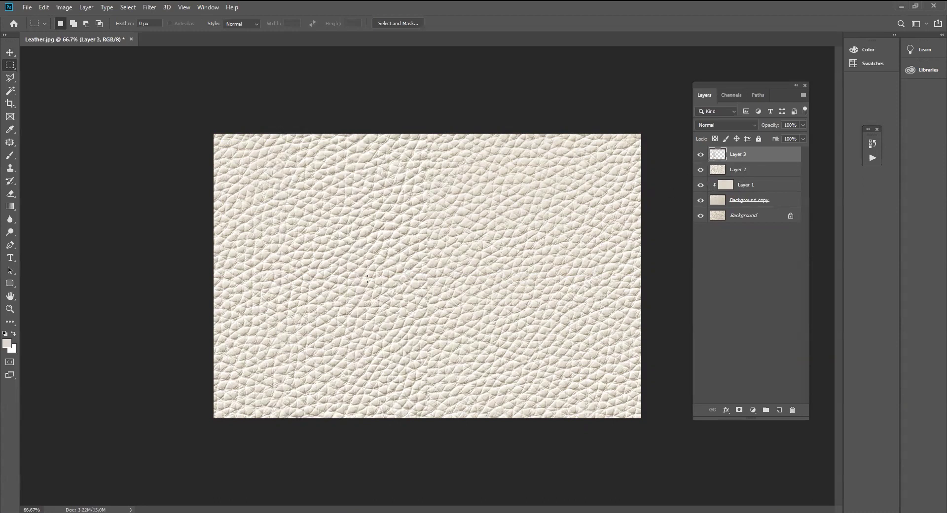
pyautogui.press('v')
pyautogui.keyDown('alt'); pyautogui.click(701, 155); pyautogui.keyUp('alt')
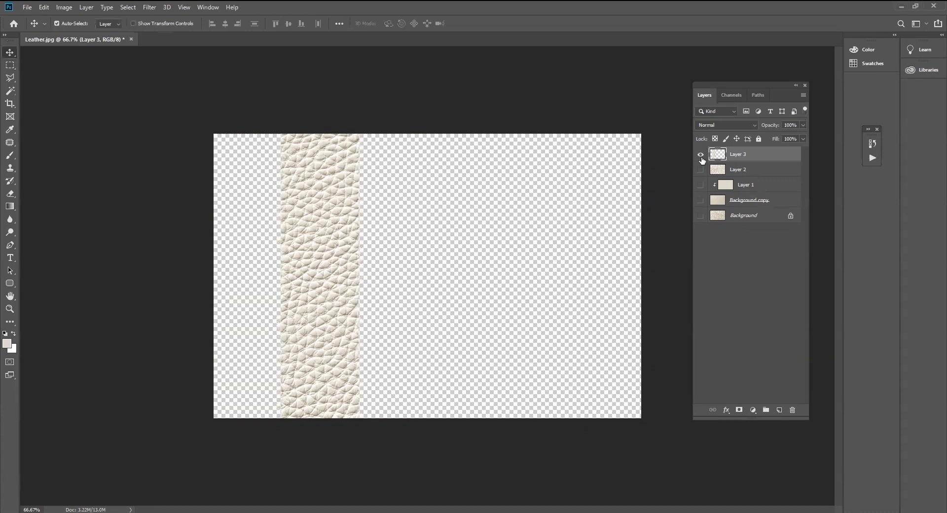
pyautogui.keyDown('alt'); pyautogui.click(701, 154); pyautogui.keyUp('alt')
pyautogui.moveTo(339, 237)
pyautogui.mouseDown()
pyautogui.moveTo(337, 253)
pyautogui.moveTo(342, 232)
pyautogui.moveTo(320, 232)
pyautogui.mouseUp()
pyautogui.hotkey('ctrl', 't')
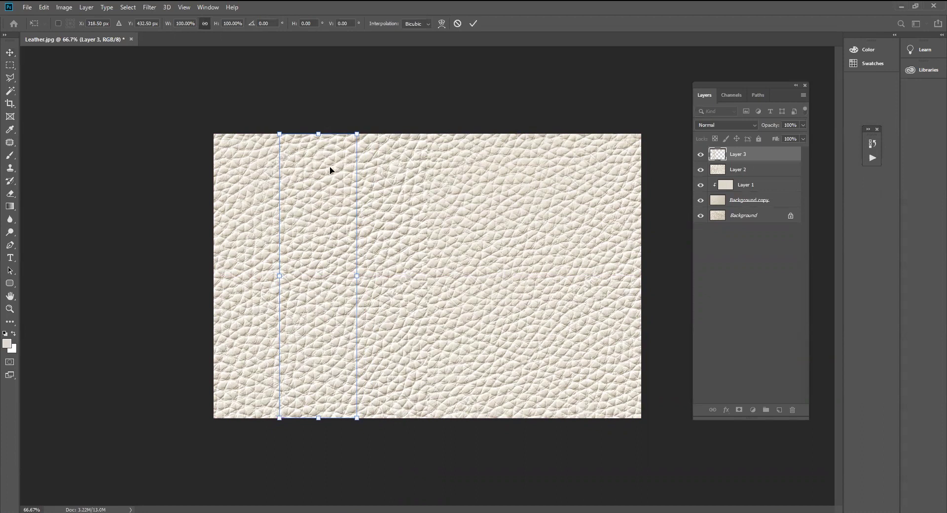
pyautogui.moveTo(334, 258); pyautogui.dragTo(429, 258)
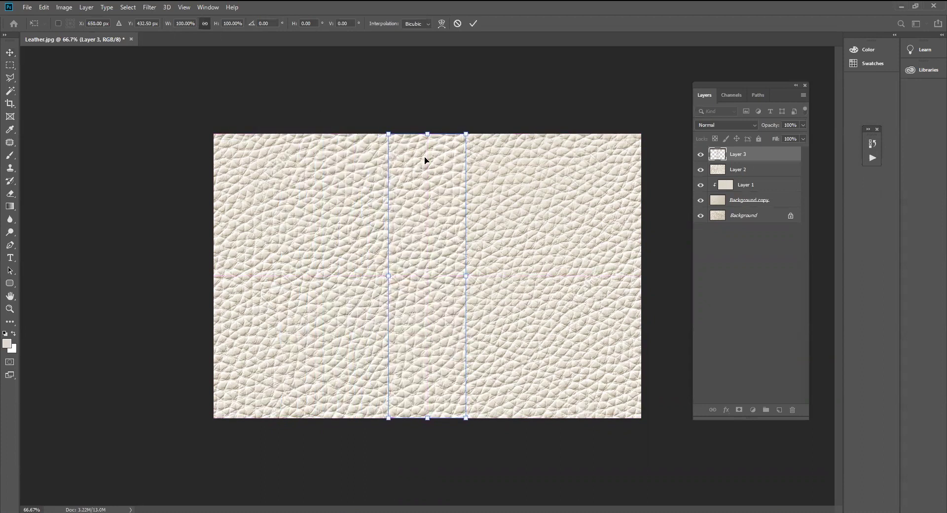
# - Commit the strip's position and zoom to 300% on the centre seam
pyautogui.press('Return')
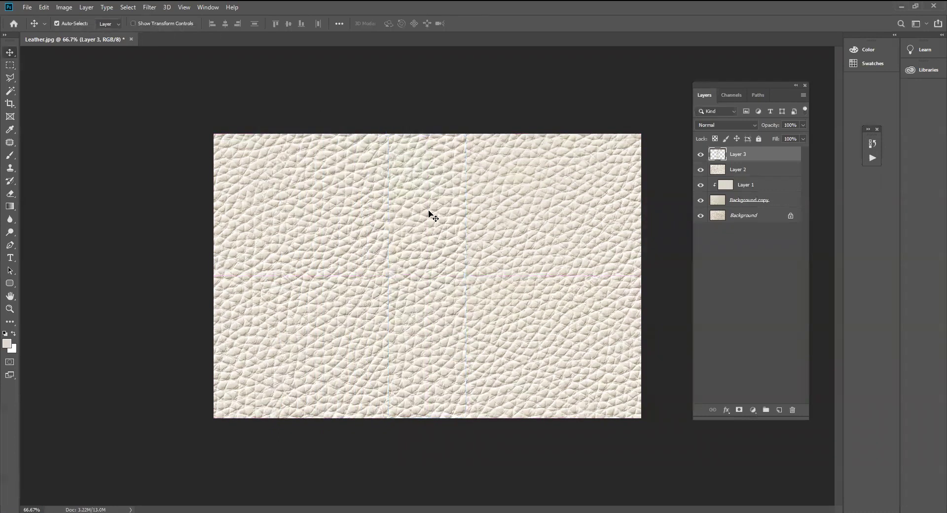
pyautogui.hotkey('ctrl', '1')
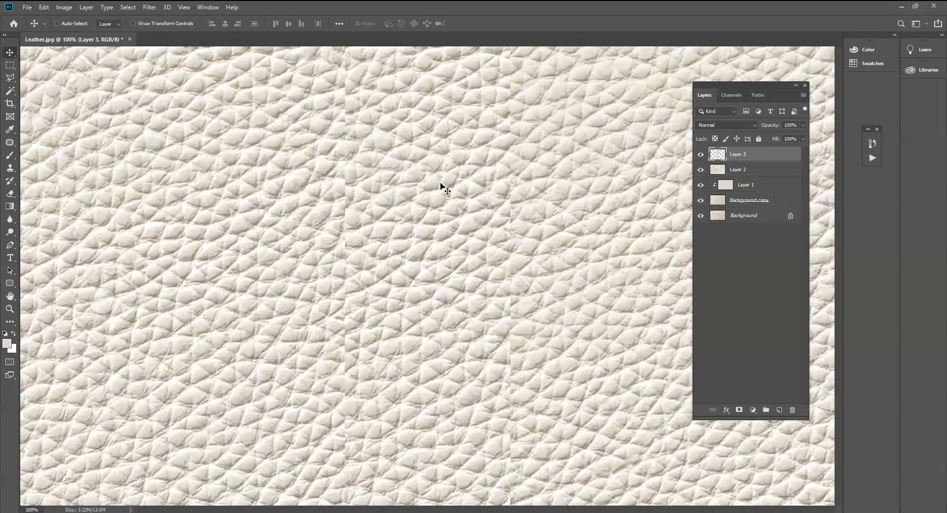
pyautogui.hotkey('ctrl', '+')
pyautogui.hotkey('ctrl', '+')
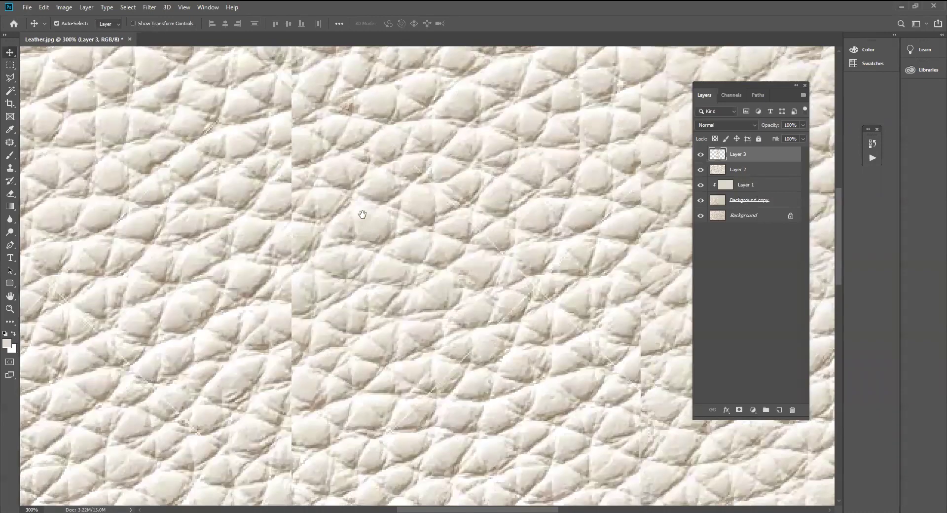
pyautogui.moveTo(375, 257); pyautogui.dragTo(338, 206)
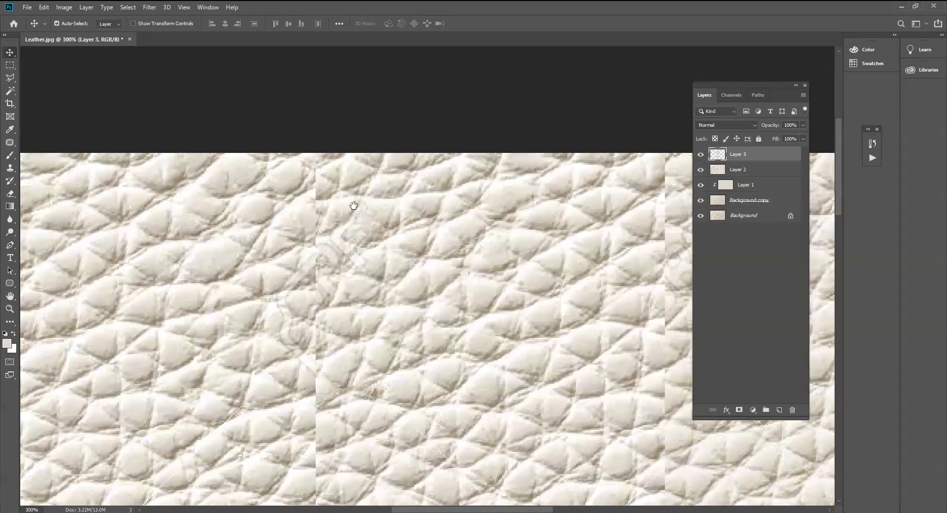
pyautogui.moveTo(530, 197); pyautogui.dragTo(611, 196)
pyautogui.moveTo(428, 424); pyautogui.dragTo(455, 419)
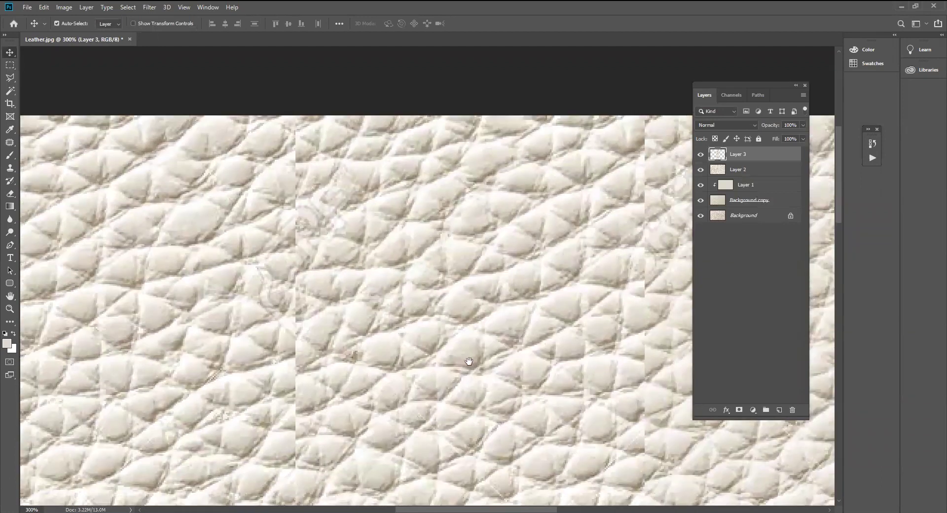
pyautogui.moveTo(256, 167); pyautogui.dragTo(230, 178)
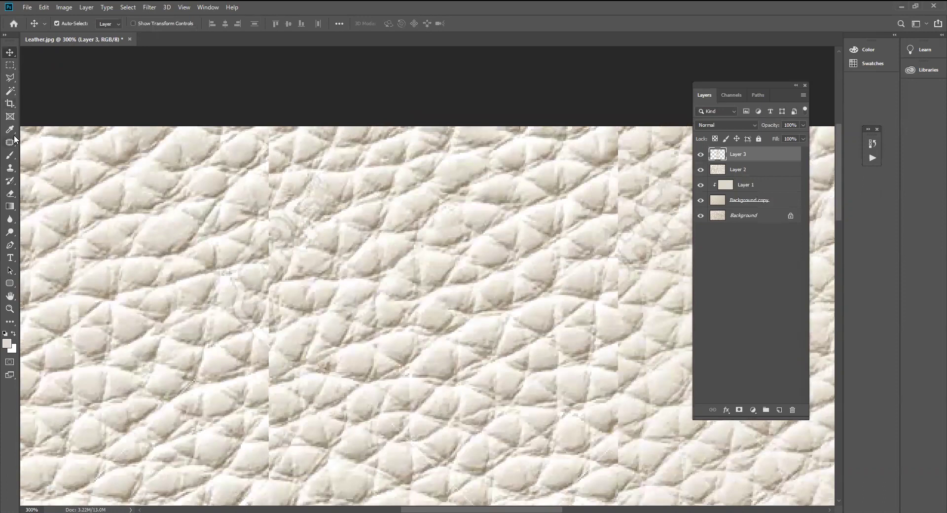
# - Erase along the vertical seam with a soft round eraser, enlarging the brush slightly
pyautogui.click(10, 193)
pyautogui.moveTo(271, 152); pyautogui.dragTo(268, 183)
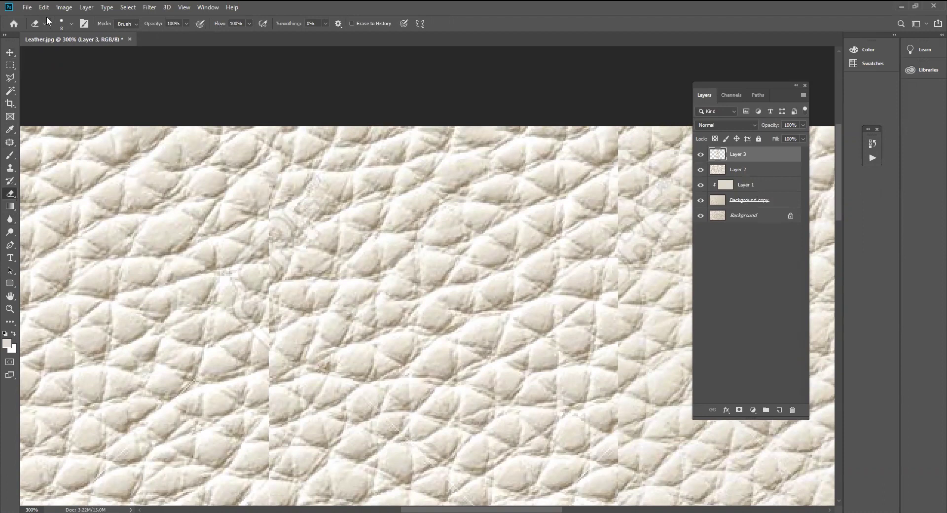
pyautogui.click(71, 23)
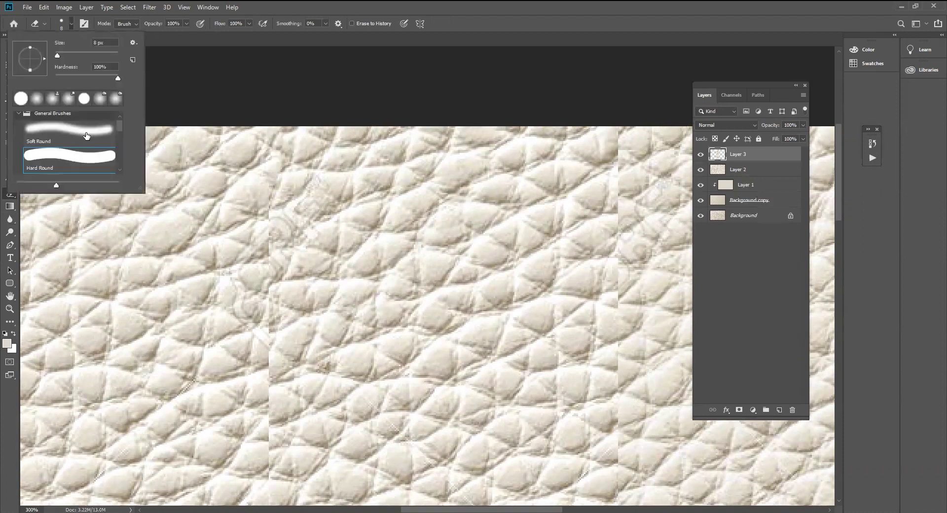
pyautogui.scroll(1, 121, 120)
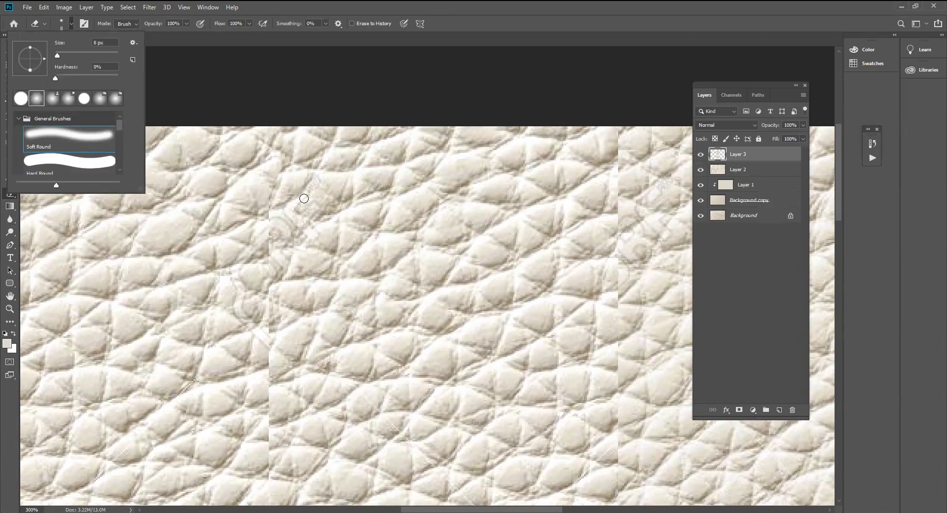
pyautogui.click(463, 7)
pyautogui.moveTo(245, 208); pyautogui.dragTo(263, 249)
pyautogui.press(']')
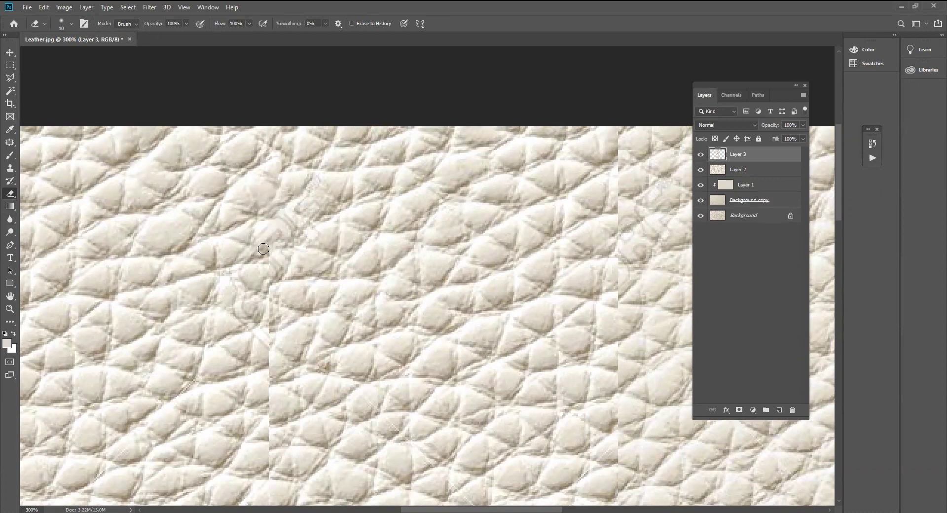
pyautogui.moveTo(275, 285); pyautogui.dragTo(284, 192)
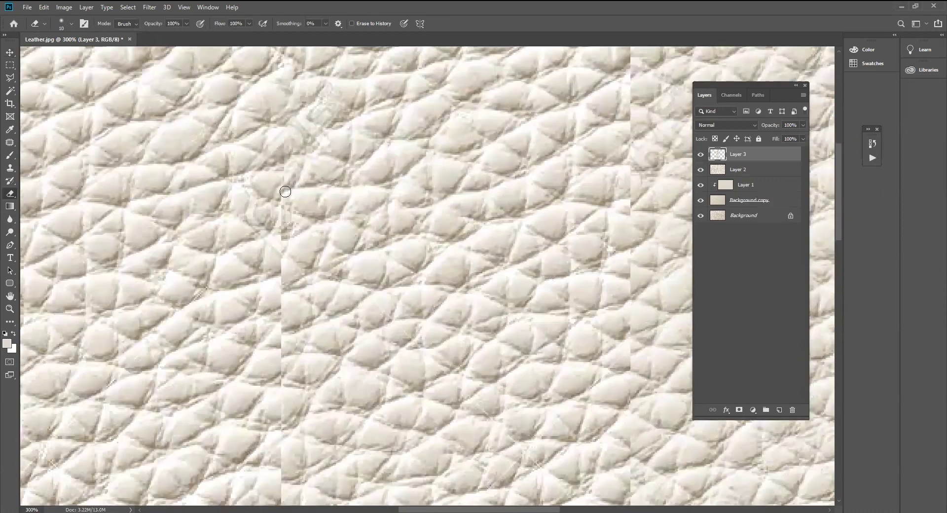
pyautogui.moveTo(296, 241)
pyautogui.mouseDown()
pyautogui.moveTo(285, 222)
pyautogui.moveTo(301, 161)
pyautogui.mouseUp()
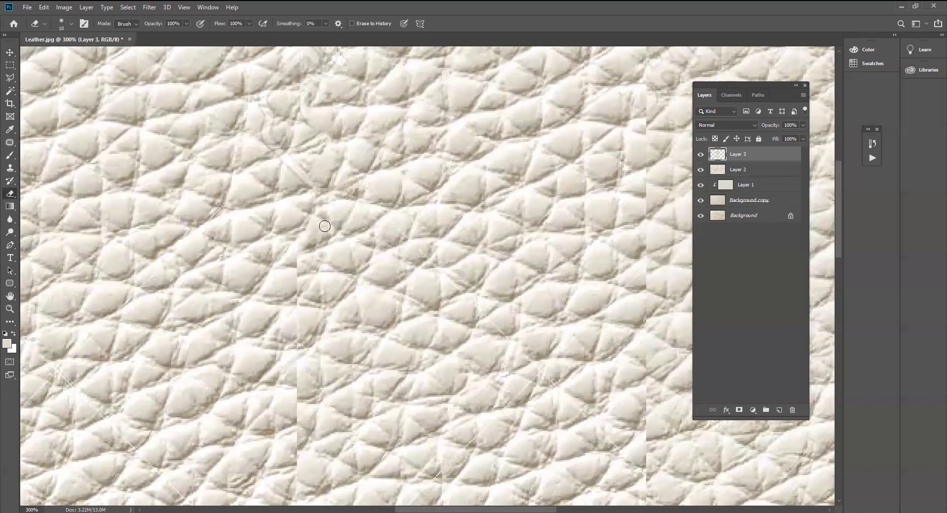
# - Continue erasing down the seam with a 20 px eraser, then zoom out to review
pyautogui.moveTo(293, 276); pyautogui.dragTo(315, 194)
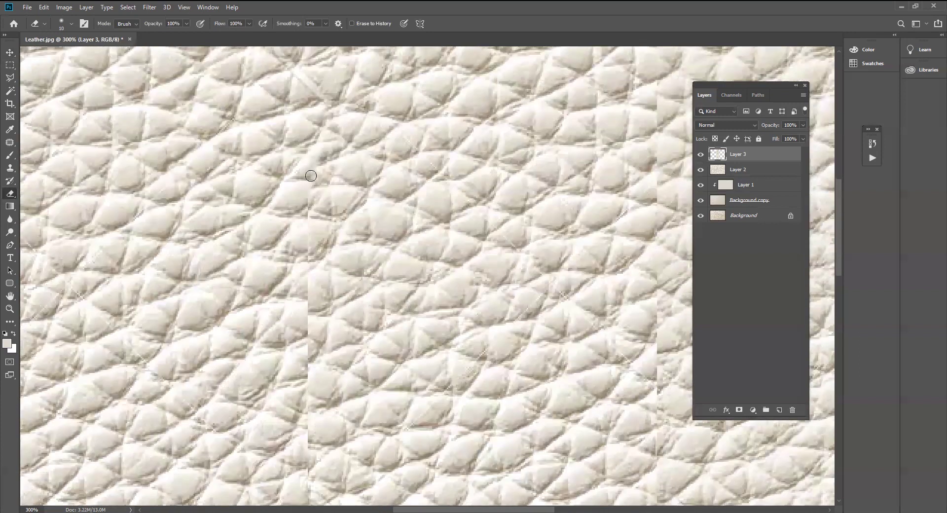
pyautogui.scroll(-1, 310, 175)
pyautogui.press(']')
pyautogui.moveTo(313, 203)
pyautogui.mouseDown()
pyautogui.moveTo(309, 261)
pyautogui.moveTo(334, 236)
pyautogui.moveTo(328, 224)
pyautogui.moveTo(357, 219)
pyautogui.mouseUp()
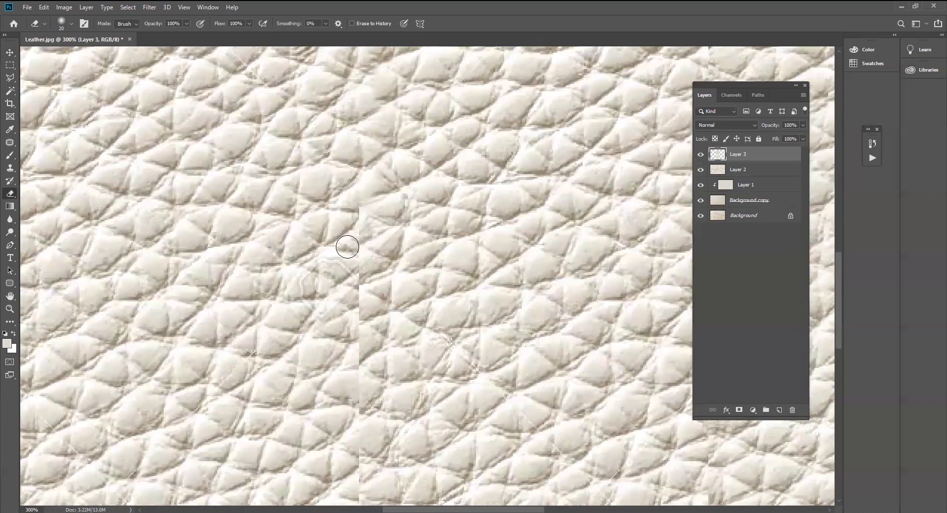
pyautogui.moveTo(364, 349)
pyautogui.mouseDown()
pyautogui.moveTo(376, 239)
pyautogui.moveTo(369, 269)
pyautogui.mouseUp()
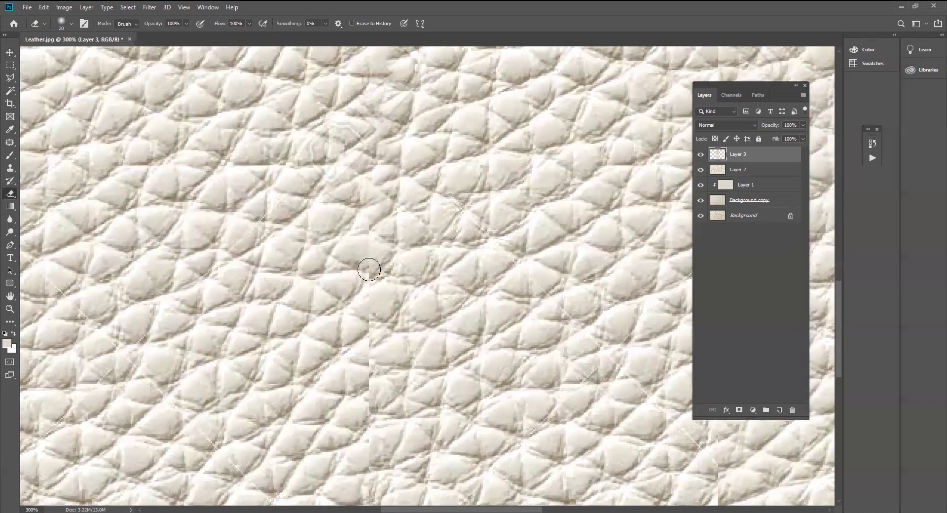
pyautogui.moveTo(368, 408); pyautogui.dragTo(379, 237)
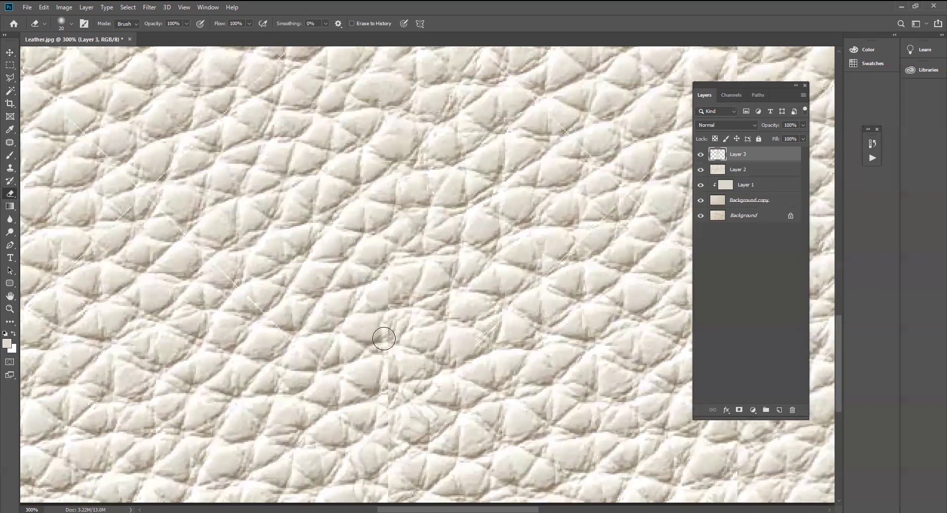
pyautogui.scroll(-5, 389, 266)
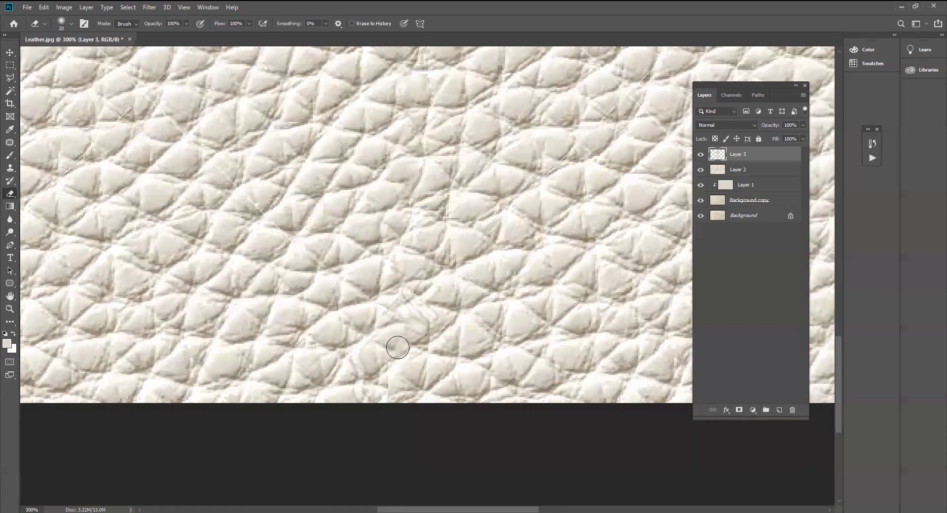
pyautogui.moveTo(389, 409); pyautogui.dragTo(302, 340)
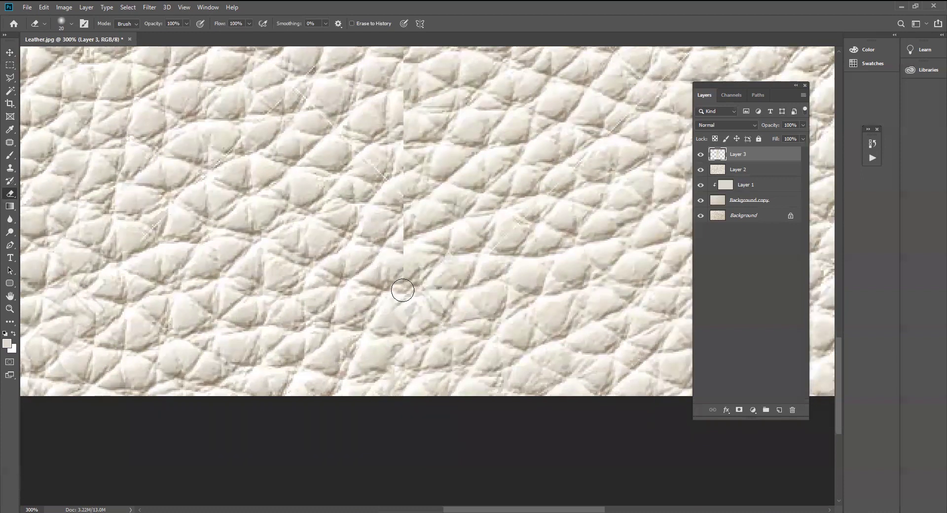
pyautogui.moveTo(411, 270)
pyautogui.mouseDown()
pyautogui.moveTo(411, 281)
pyautogui.moveTo(391, 289)
pyautogui.mouseUp()
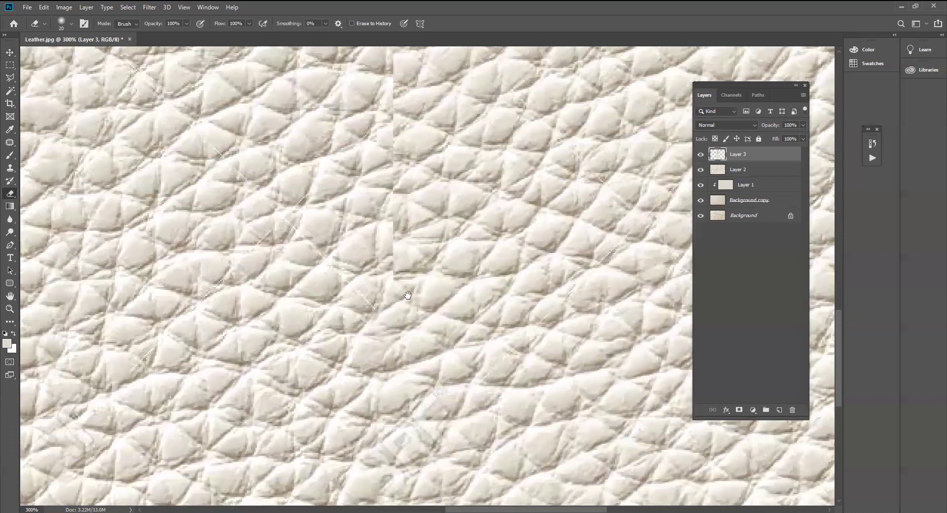
pyautogui.scroll(2, 408, 204)
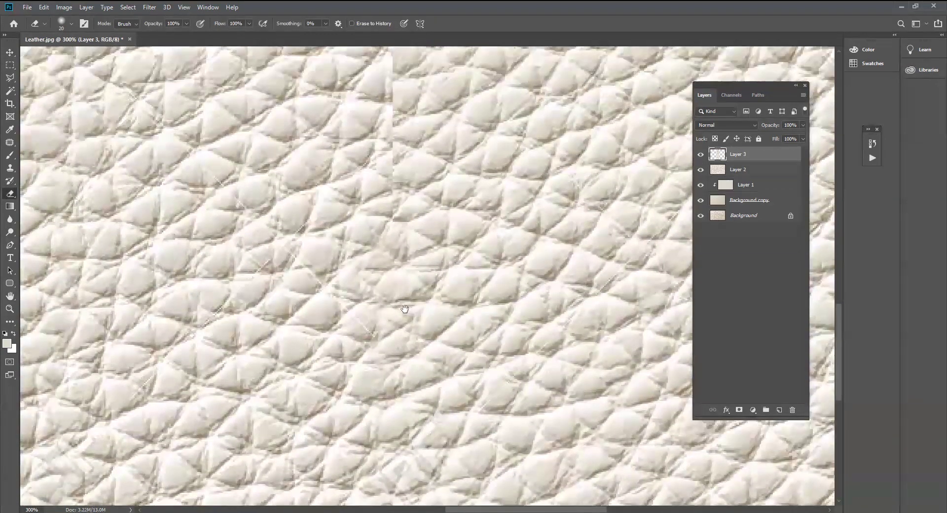
pyautogui.scroll(2, 396, 278)
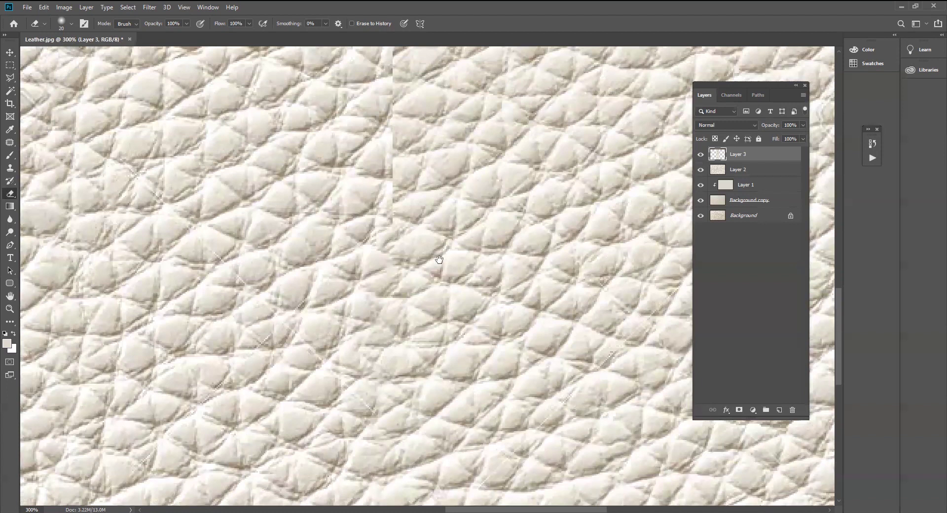
pyautogui.scroll(-2, 438, 372)
pyautogui.scroll(1, 429, 362)
pyautogui.scroll(1, 400, 326)
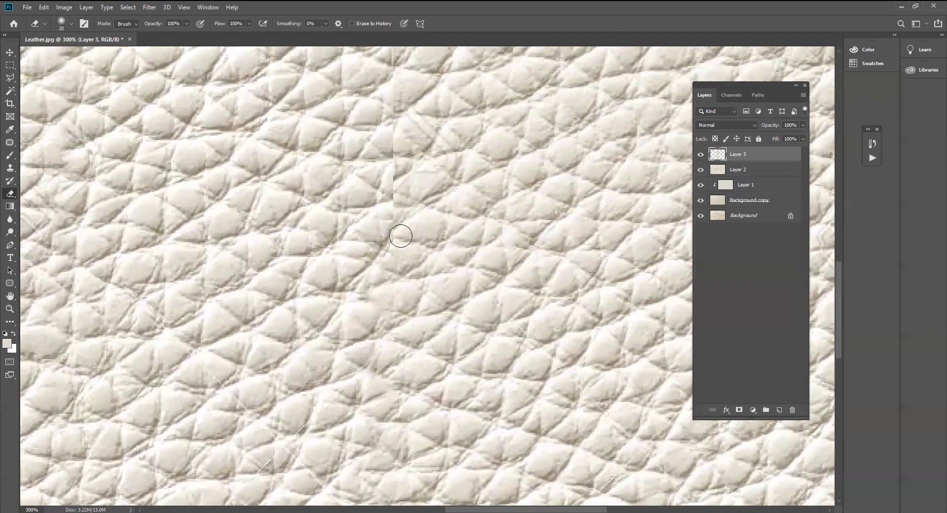
pyautogui.scroll(1, 409, 191)
pyautogui.scroll(1, 402, 221)
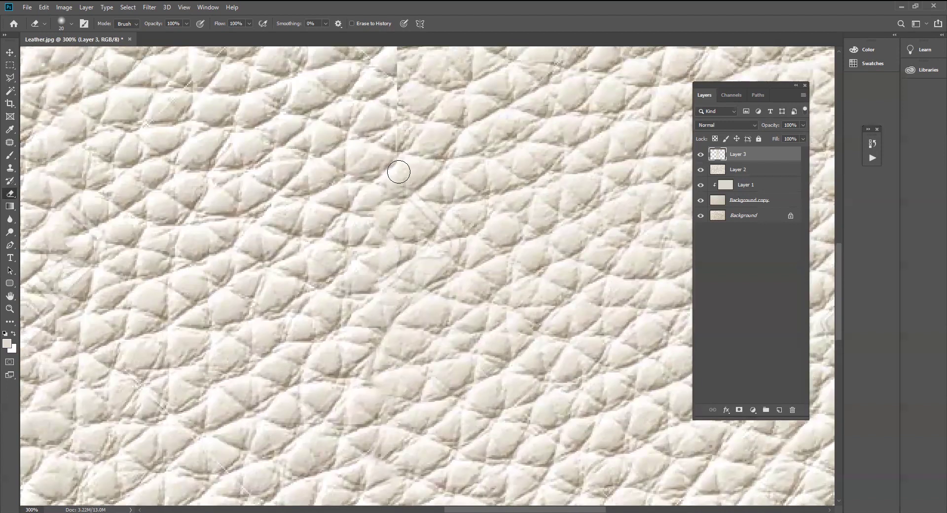
pyautogui.scroll(2, 419, 269)
pyautogui.scroll(4, 429, 328)
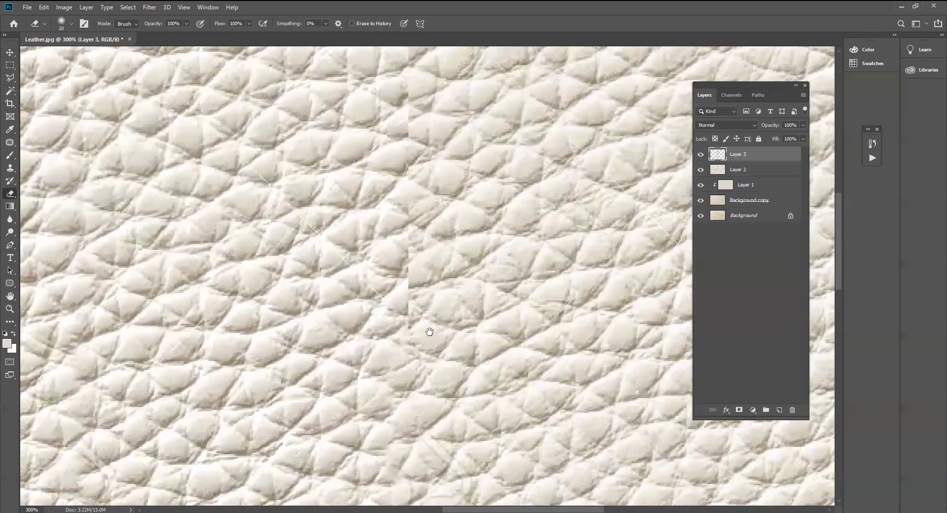
pyautogui.scroll(1, 417, 229)
pyautogui.scroll(1, 424, 207)
pyautogui.scroll(1, 399, 261)
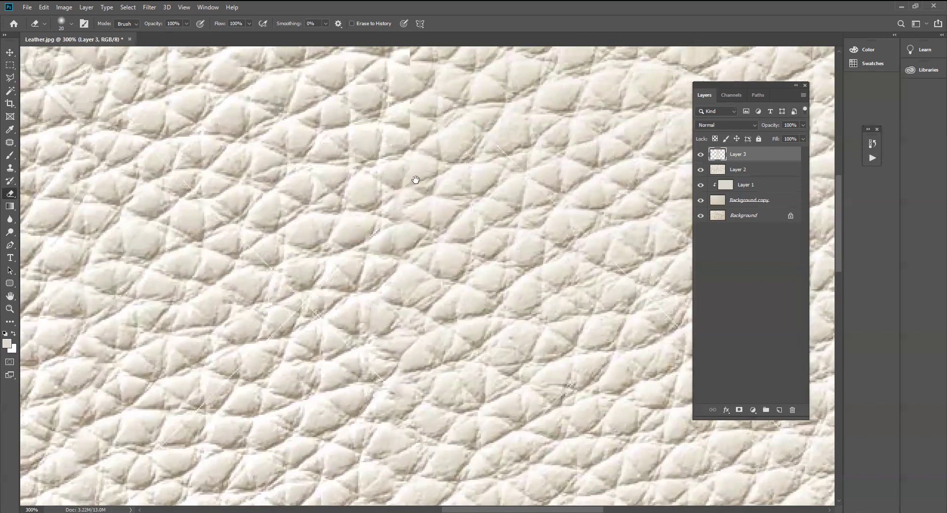
pyautogui.scroll(1, 427, 285)
pyautogui.scroll(1, 419, 266)
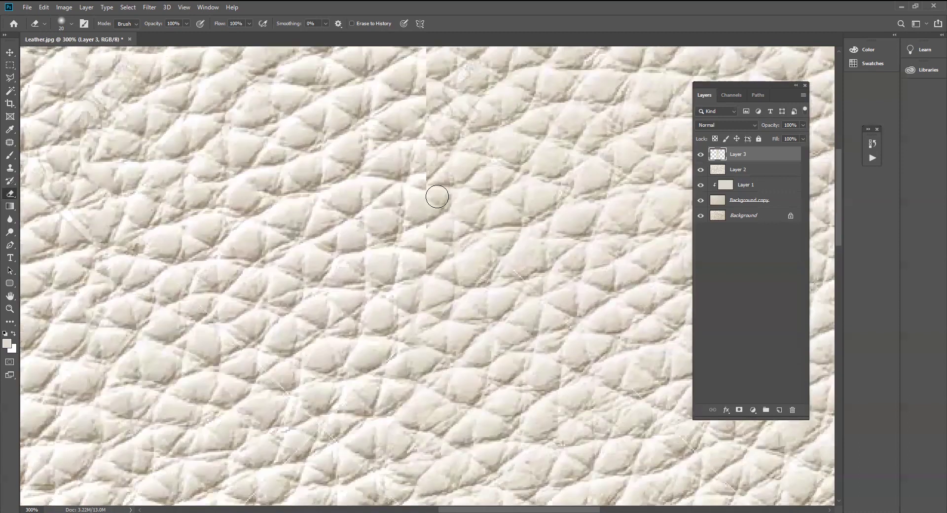
pyautogui.scroll(1, 449, 296)
pyautogui.scroll(2, 451, 298)
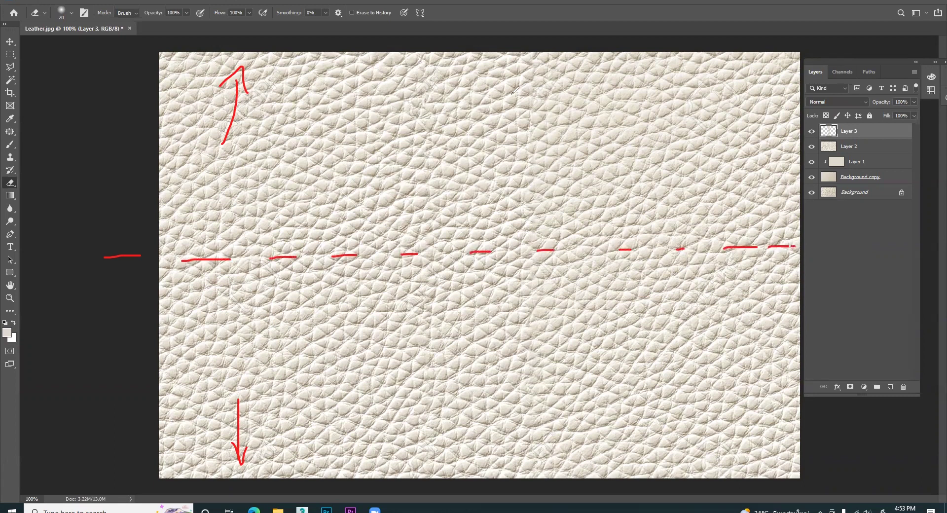
# - Select Layer 2 together with Layer 3 and merge them with Ctrl+E
pyautogui.keyDown('shift'); pyautogui.click(860, 146); pyautogui.keyUp('shift')
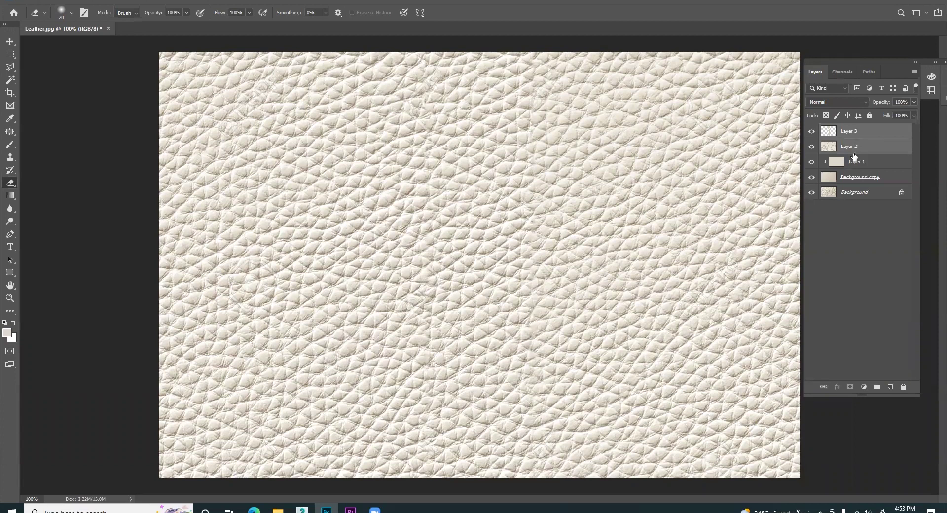
pyautogui.hotkey('ctrl', 'e')
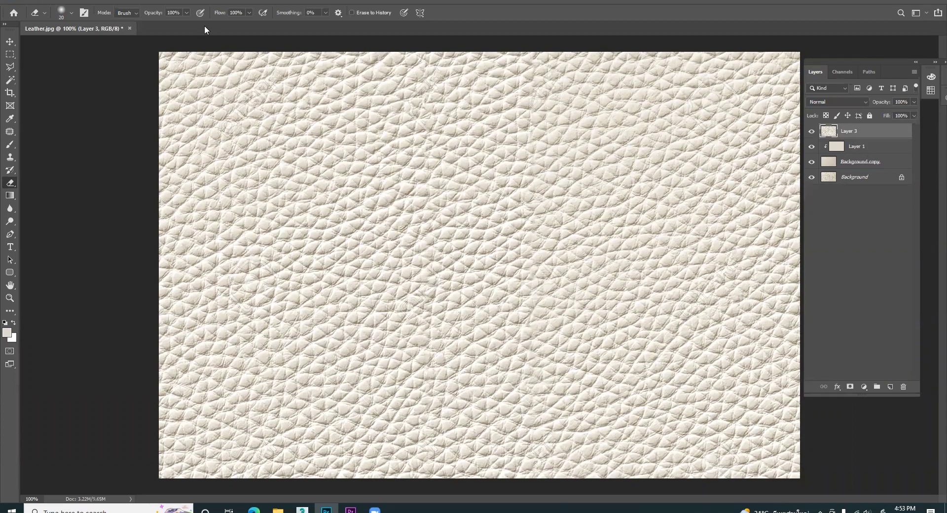
# - Check the image height of 865 px in Image Size, leaving it unchanged
pyautogui.click(80, 2)
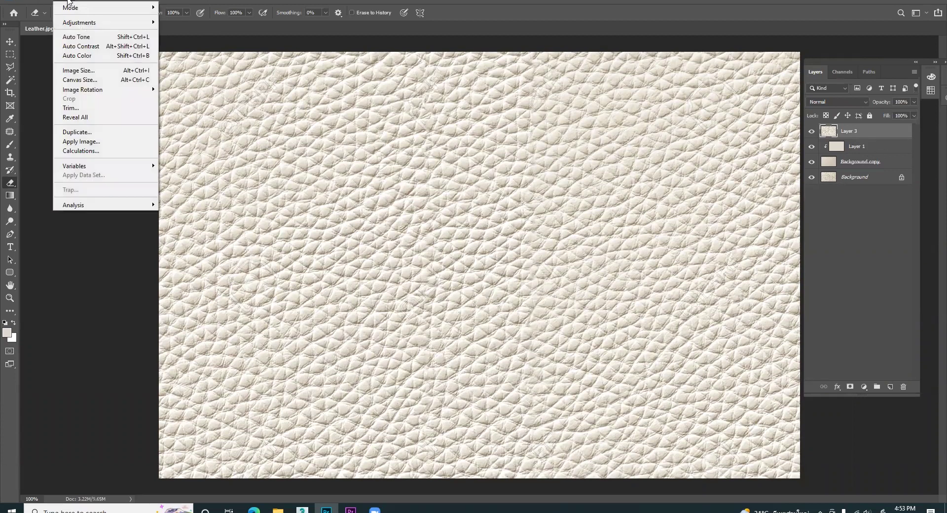
pyautogui.click(118, 71)
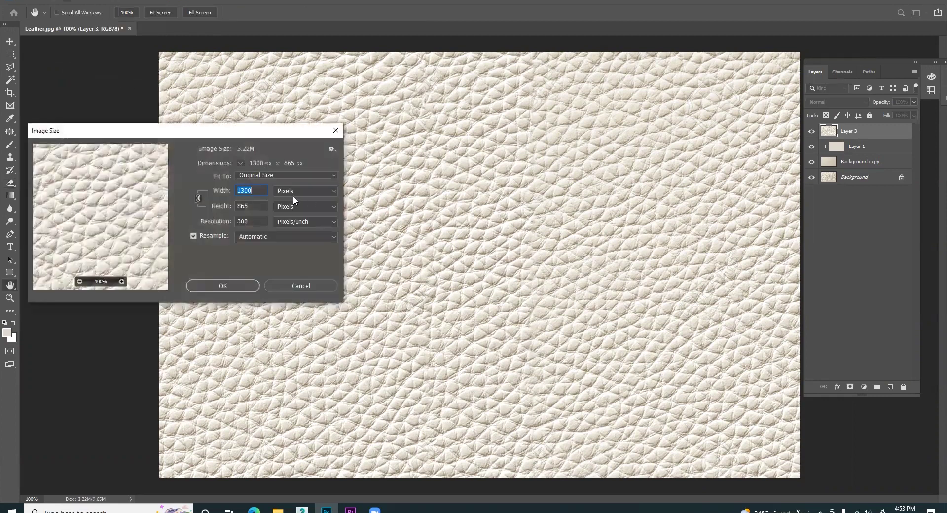
pyautogui.moveTo(298, 133); pyautogui.dragTo(360, 133)
pyautogui.click(273, 208)
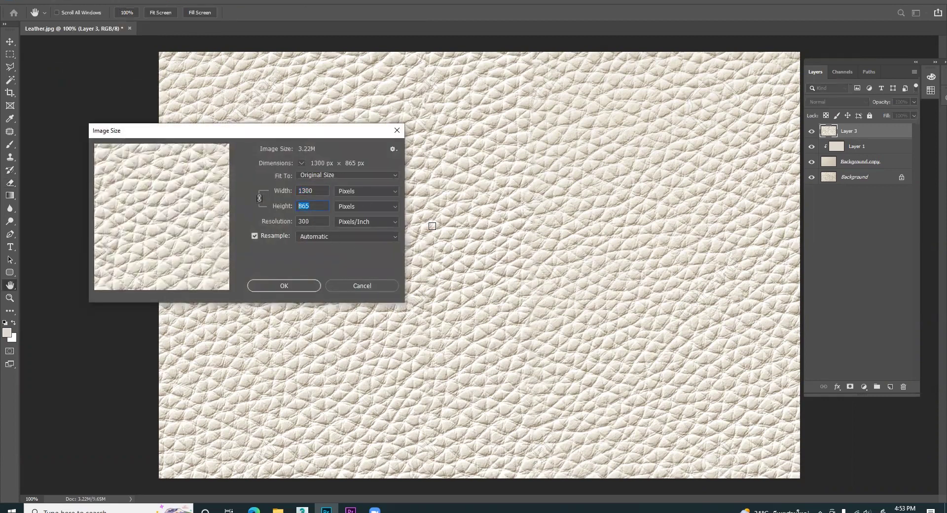
pyautogui.click(361, 286)
pyautogui.press('e')
# - Offset Layer 3 by 0 horizontally and 430 px vertically with wraparound
pyautogui.click(156, 1)
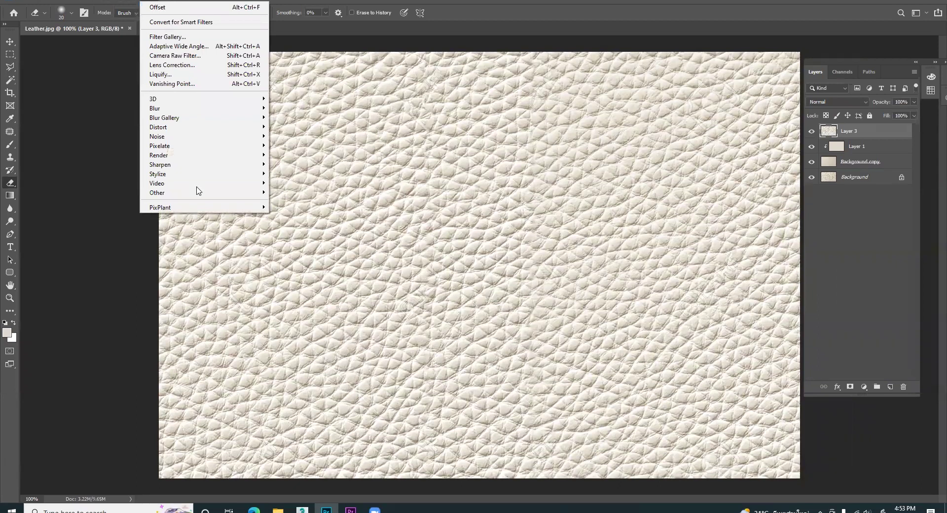
pyautogui.moveTo(158, 192)
pyautogui.click(287, 239)
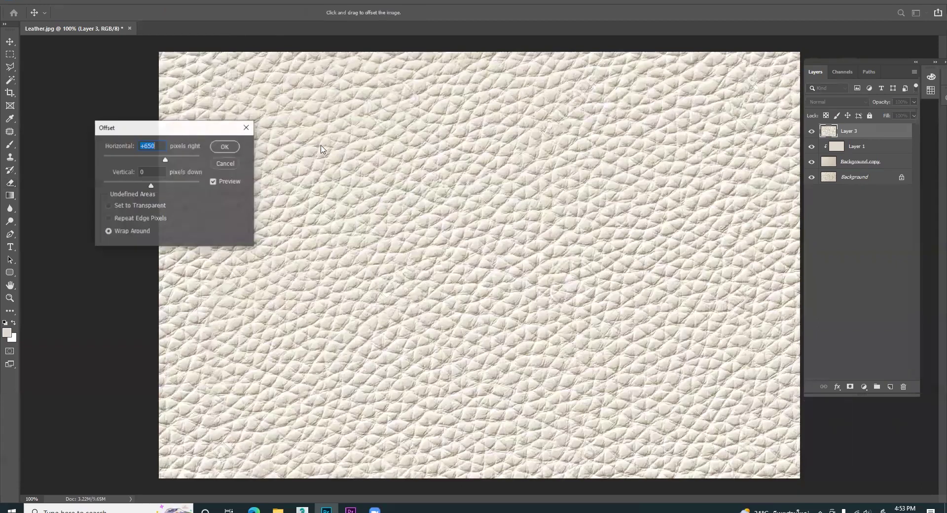
pyautogui.write('0')
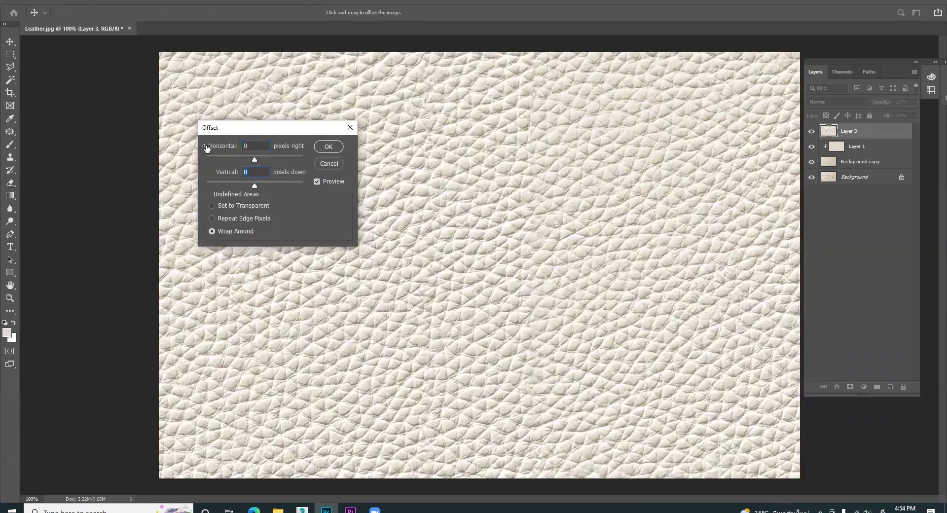
pyautogui.write('430')
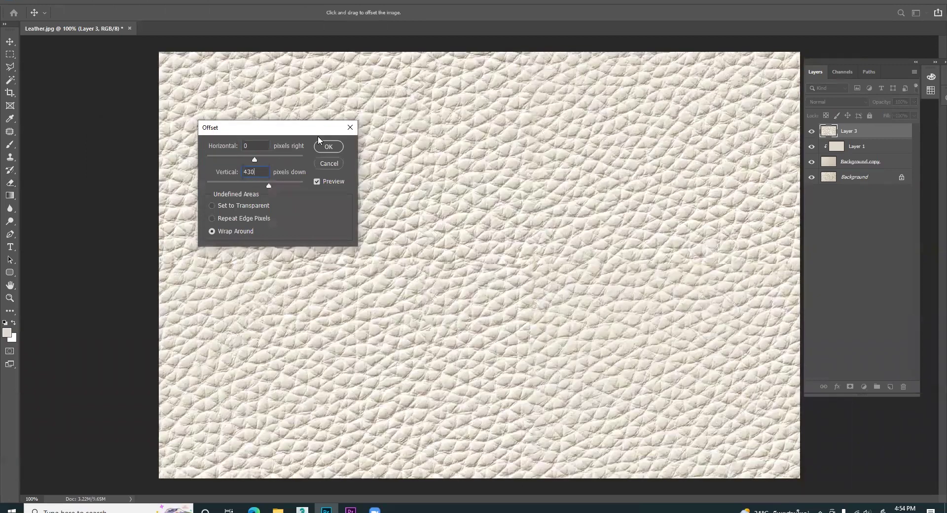
pyautogui.press('Return')
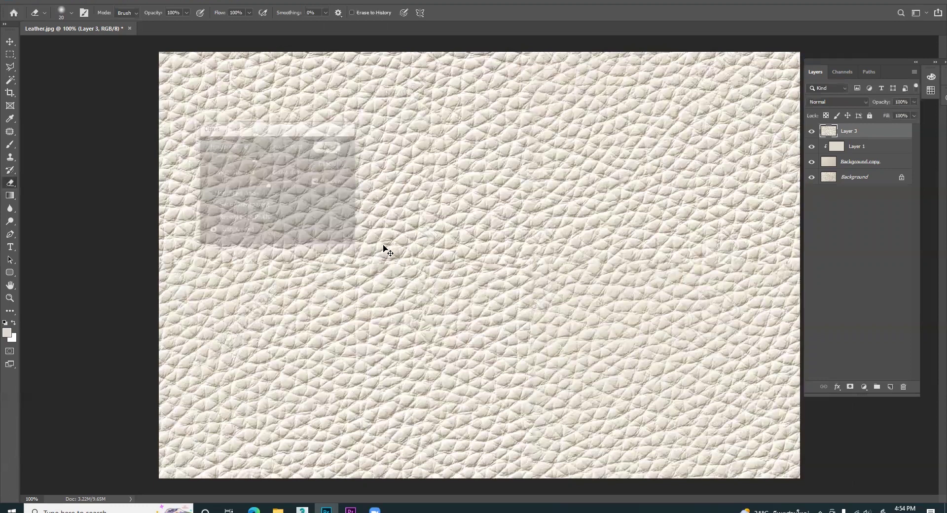
pyautogui.hotkey('ctrl', '+')
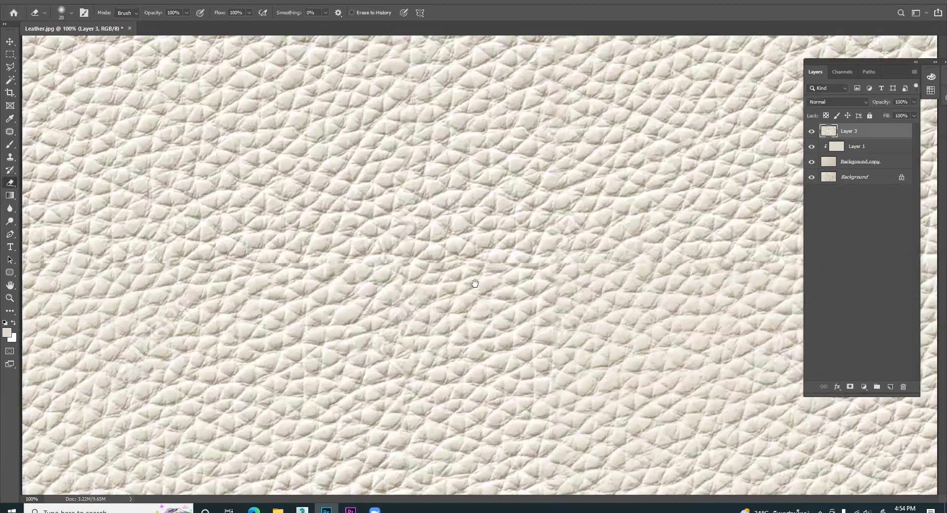
# - Select a full-width horizontal band across the upper leather at 100% zoom
pyautogui.hotkey('ctrl', '+')
pyautogui.hotkey('ctrl', '+')
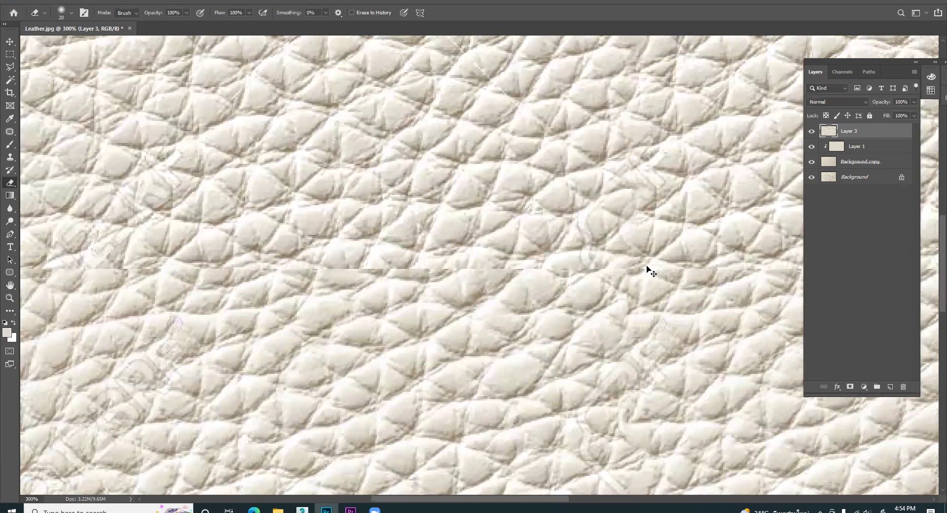
pyautogui.hotkey('ctrl', '0')
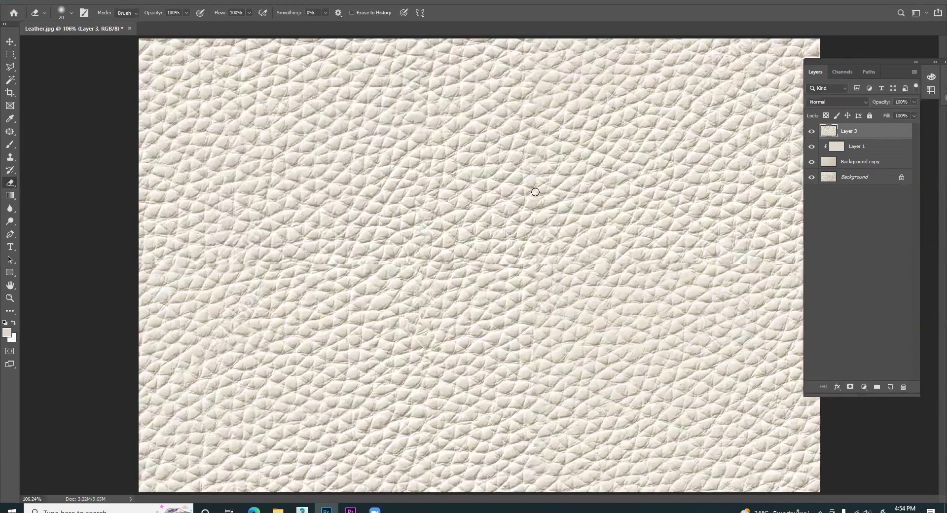
pyautogui.hotkey('ctrl', '1')
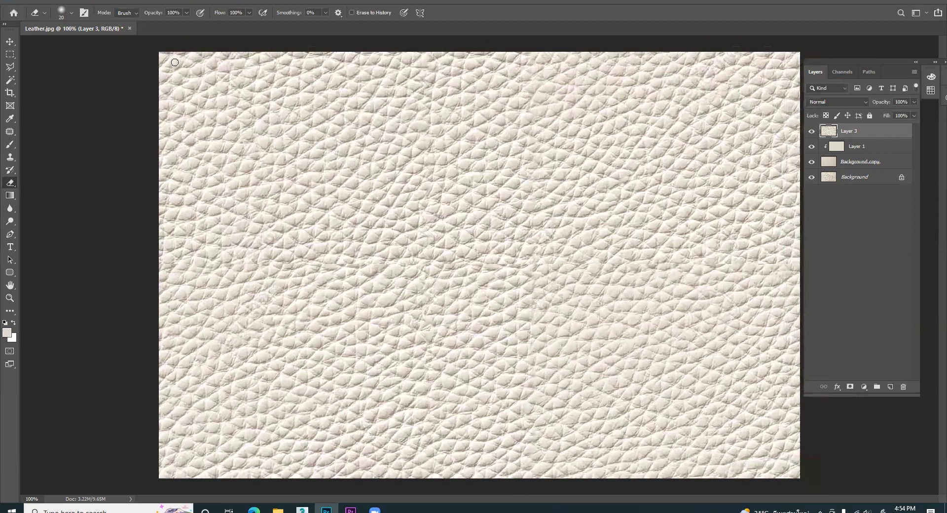
pyautogui.click(11, 54)
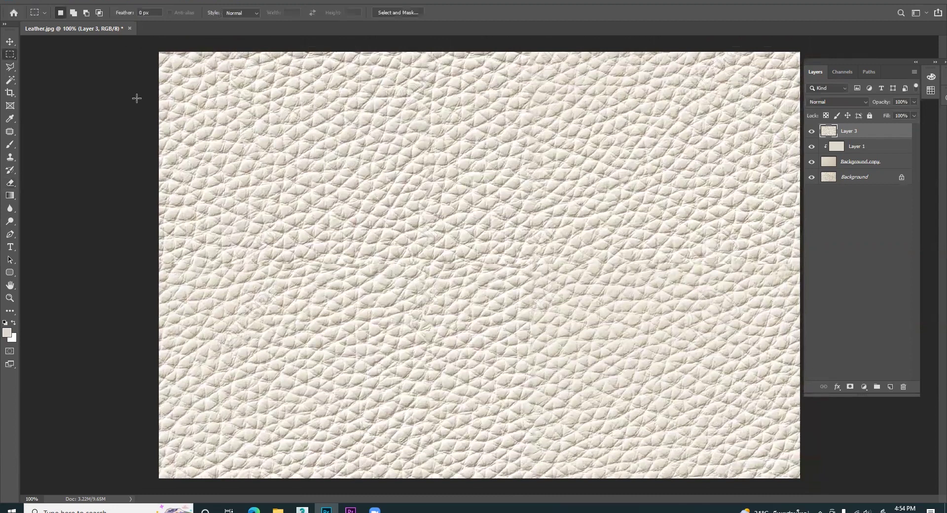
pyautogui.moveTo(159, 99); pyautogui.dragTo(689, 179)
pyautogui.moveTo(854, 184); pyautogui.dragTo(856, 186)
# - Copy the band onto Layer 4 and move it down over the horizontal seam
pyautogui.hotkey('ctrl', 'j')
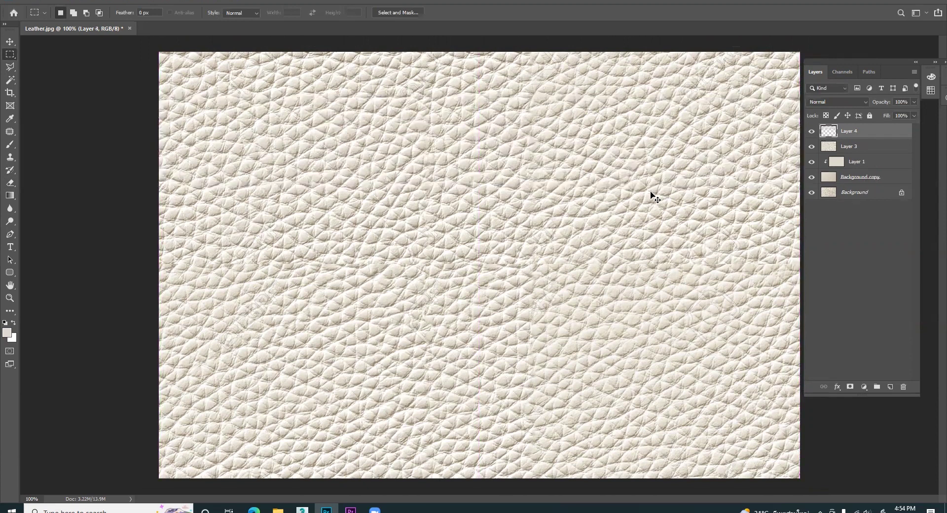
pyautogui.hotkey('ctrl', 't')
pyautogui.moveTo(477, 144); pyautogui.dragTo(476, 278)
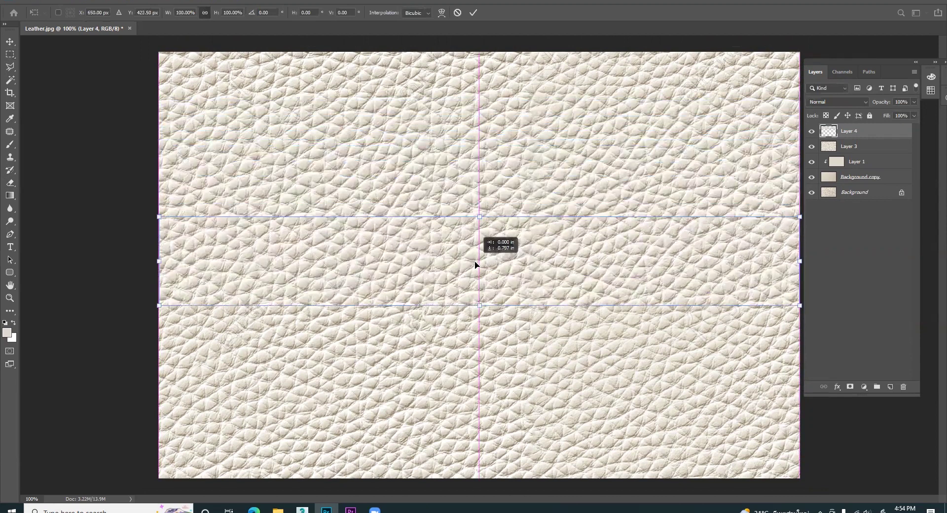
pyautogui.press('Return')
pyautogui.press('m')
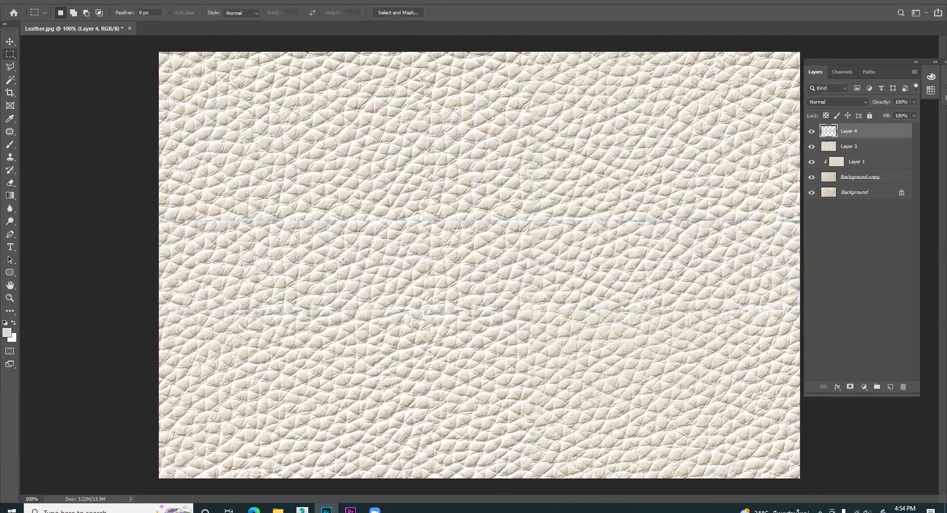
pyautogui.press('e')
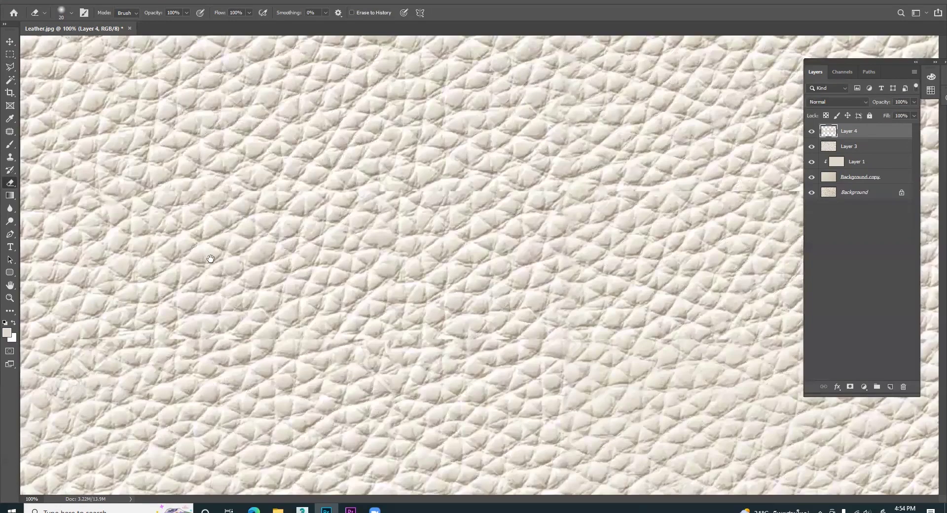
# - Zoom to 200% and erase the band's hard edge across the middle of the seam
pyautogui.hotkey('ctrl', '+')
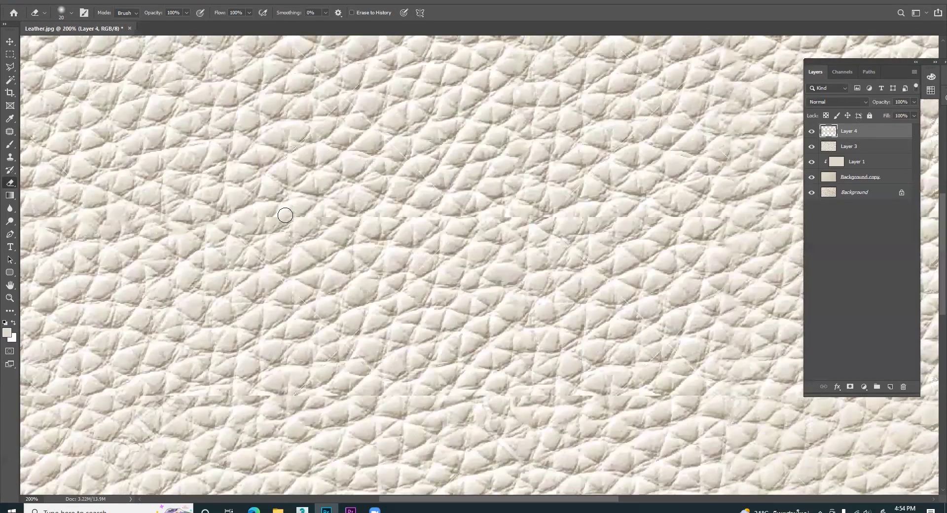
pyautogui.moveTo(373, 217)
pyautogui.mouseDown()
pyautogui.moveTo(600, 214)
pyautogui.moveTo(422, 217)
pyautogui.mouseUp()
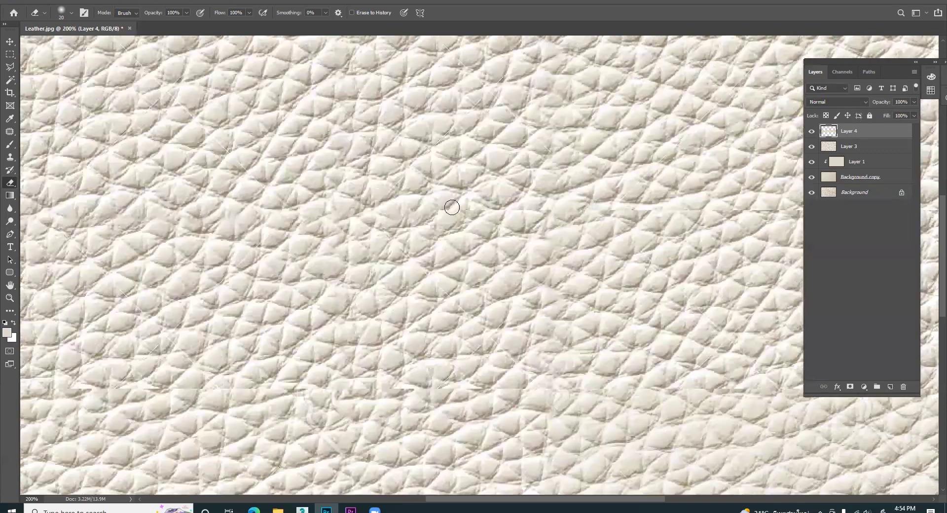
pyautogui.moveTo(586, 221); pyautogui.dragTo(355, 206)
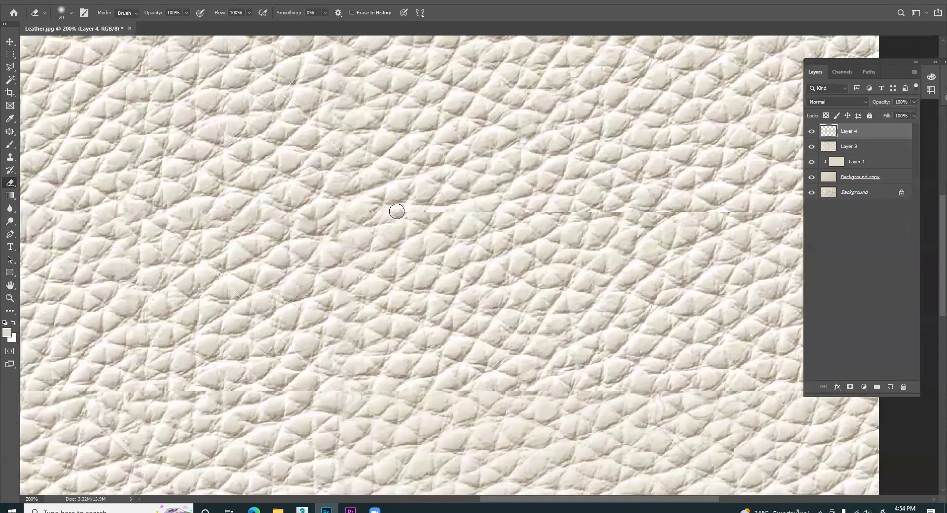
pyautogui.moveTo(498, 208)
pyautogui.mouseDown()
pyautogui.moveTo(577, 212)
pyautogui.moveTo(380, 211)
pyautogui.moveTo(404, 221)
pyautogui.moveTo(481, 212)
pyautogui.moveTo(665, 225)
pyautogui.mouseUp()
pyautogui.scroll(-1, 657, 308)
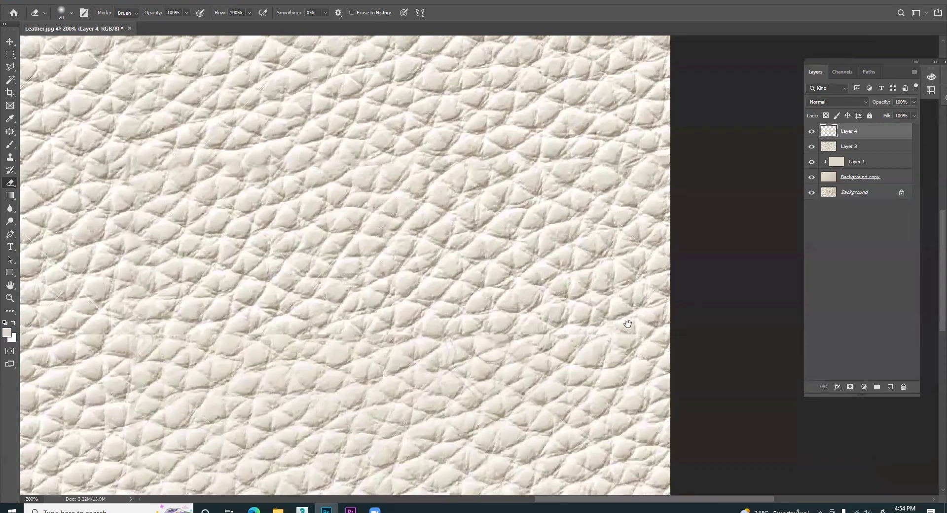
pyautogui.scroll(-1, 672, 306)
# - Erase the remaining horizontal seam from right to left, then fit the image in view
pyautogui.moveTo(622, 296)
pyautogui.mouseDown()
pyautogui.moveTo(250, 299)
pyautogui.moveTo(335, 300)
pyautogui.mouseUp()
pyautogui.moveTo(509, 321)
pyautogui.mouseDown()
pyautogui.moveTo(434, 311)
pyautogui.moveTo(298, 321)
pyautogui.moveTo(549, 324)
pyautogui.mouseUp()
pyautogui.moveTo(549, 324); pyautogui.dragTo(512, 317)
pyautogui.hscroll(-2, 469, 318)
pyautogui.moveTo(456, 318)
pyautogui.mouseDown()
pyautogui.moveTo(288, 311)
pyautogui.moveTo(257, 326)
pyautogui.moveTo(208, 310)
pyautogui.moveTo(92, 314)
pyautogui.mouseUp()
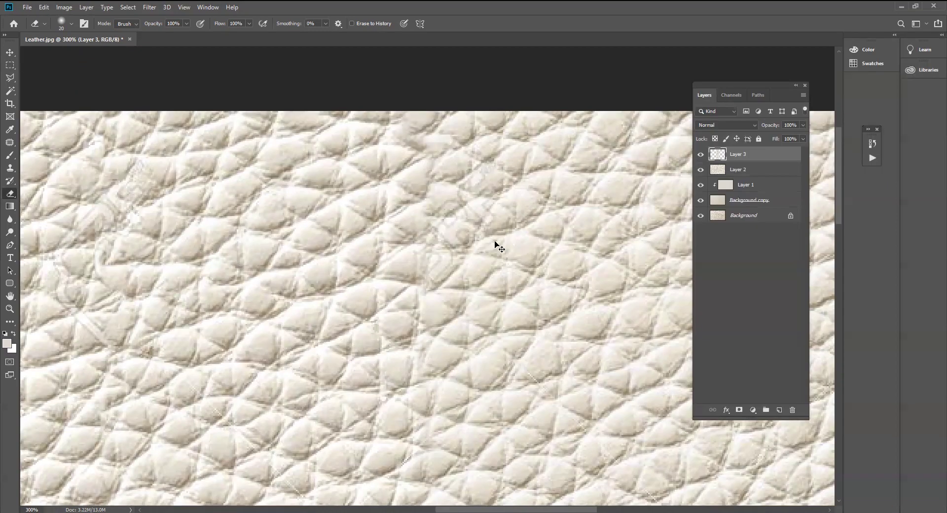
pyautogui.scroll(1, 495, 242)
pyautogui.scroll(-1, 495, 242)
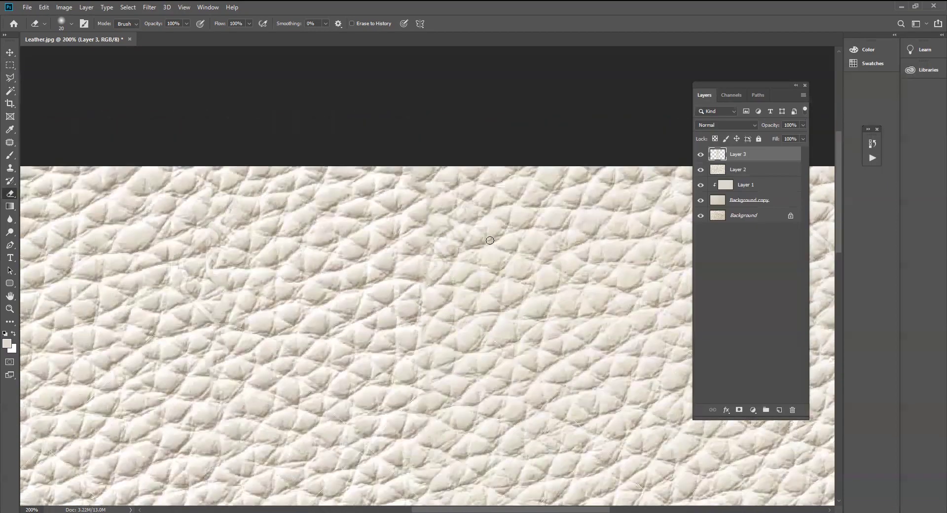
pyautogui.hotkey('ctrl', '0')
pyautogui.click(27, 7)
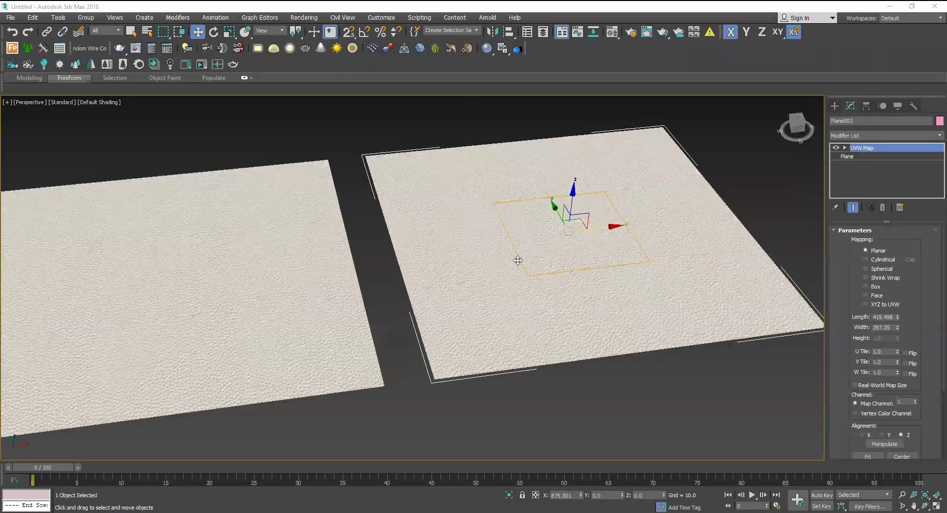
# - Select Plane003's UVW Map gizmo for scaling and pan to frame all three planes
pyautogui.scroll(3, 518, 261)
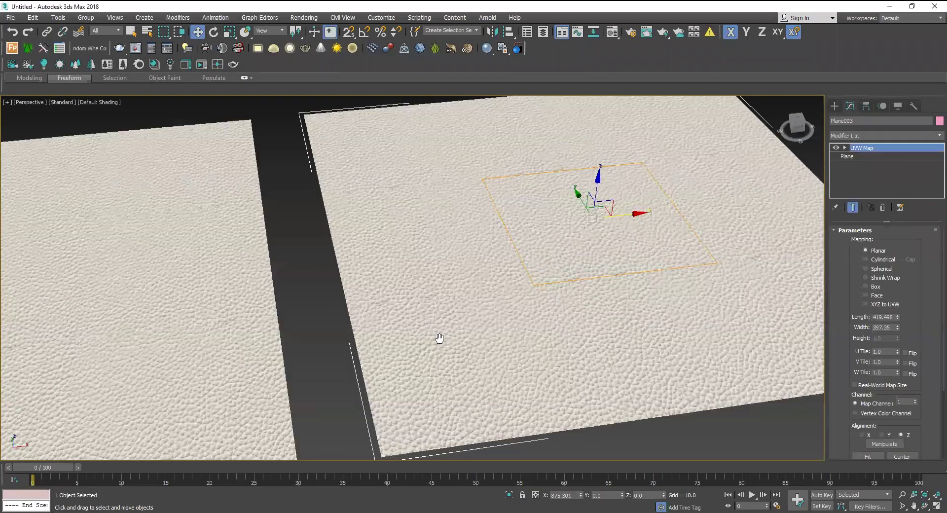
pyautogui.scroll(2, 387, 312)
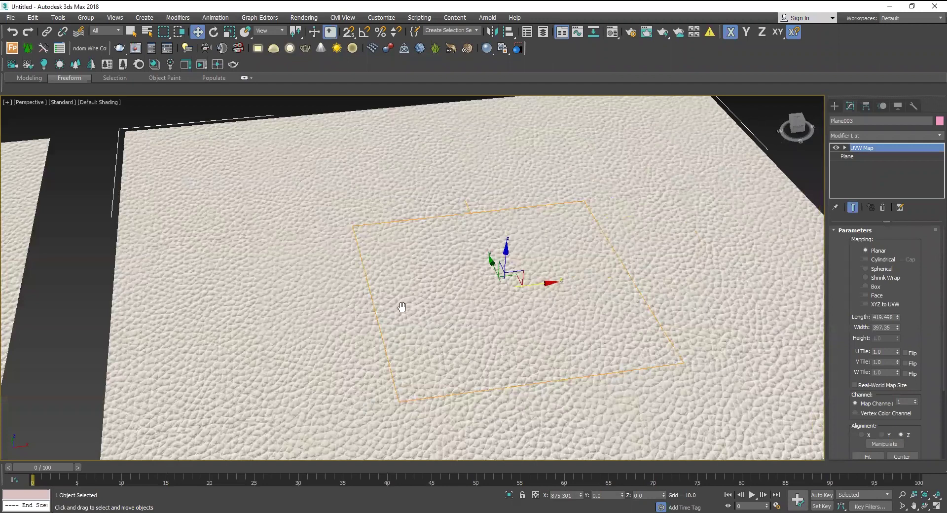
pyautogui.scroll(2, 473, 288)
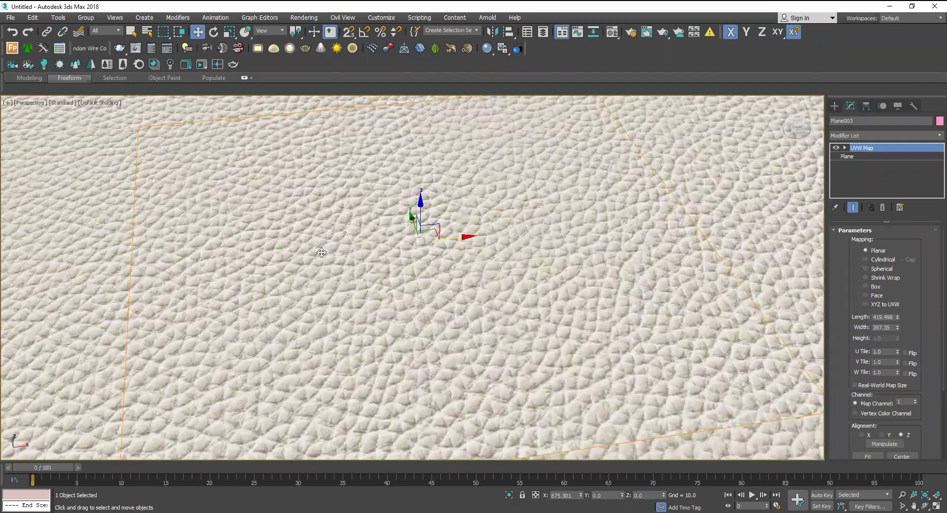
pyautogui.scroll(3, 296, 331)
pyautogui.scroll(-2, 331, 283)
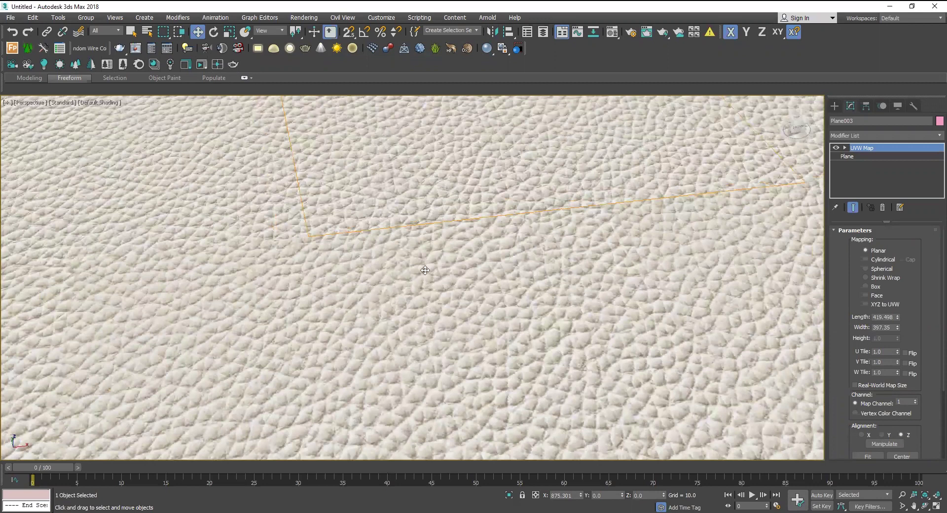
pyautogui.scroll(-3, 424, 271)
pyautogui.scroll(-5, 424, 270)
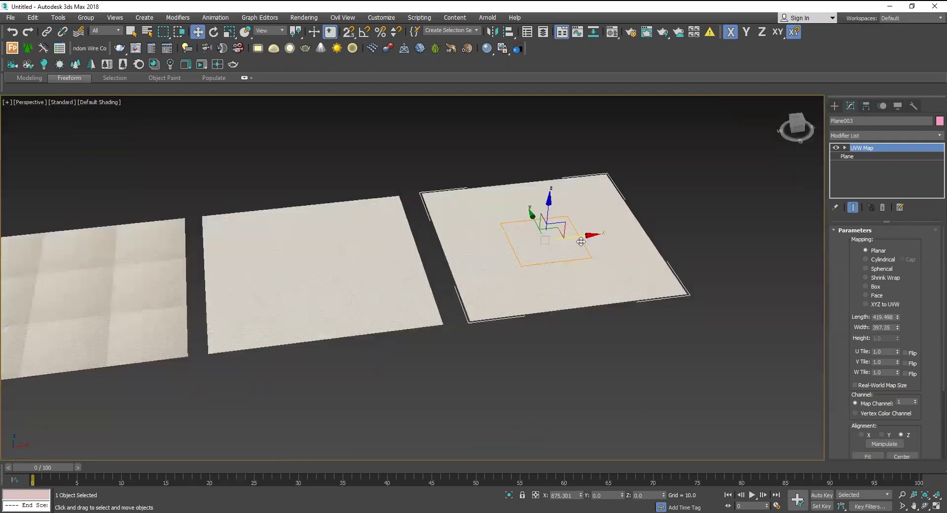
pyautogui.click(845, 148)
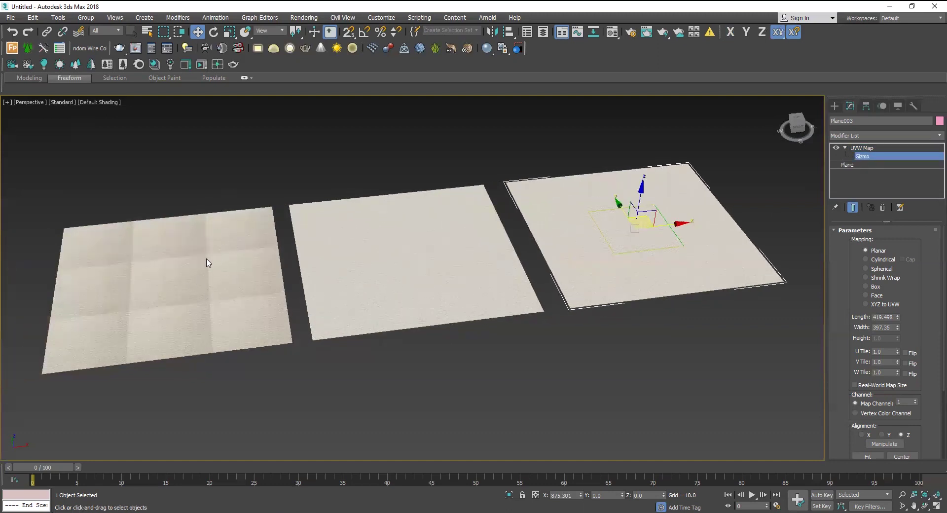
pyautogui.press('r')
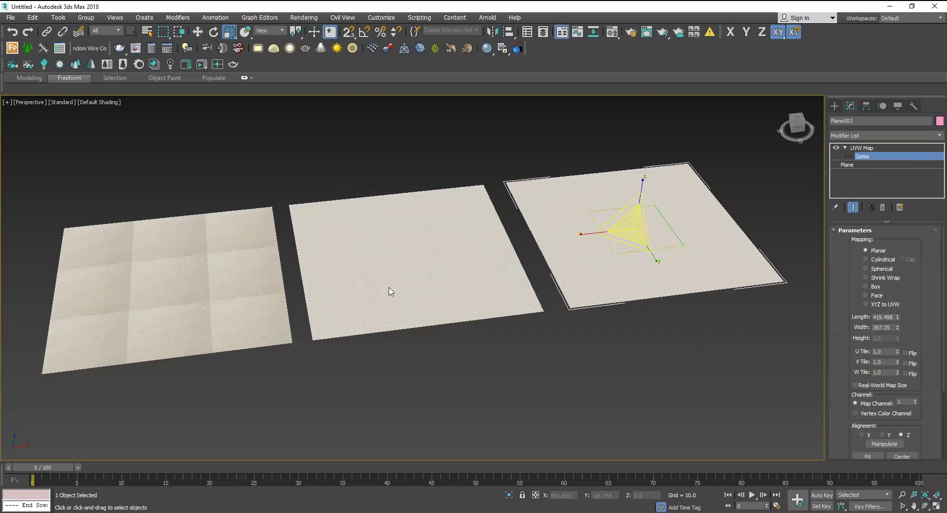
pyautogui.moveTo(287, 275); pyautogui.dragTo(490, 246)
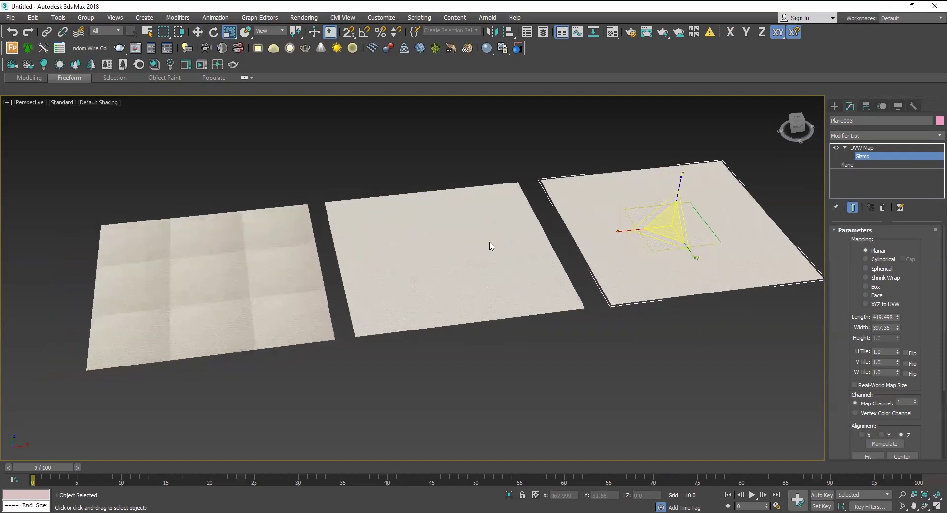